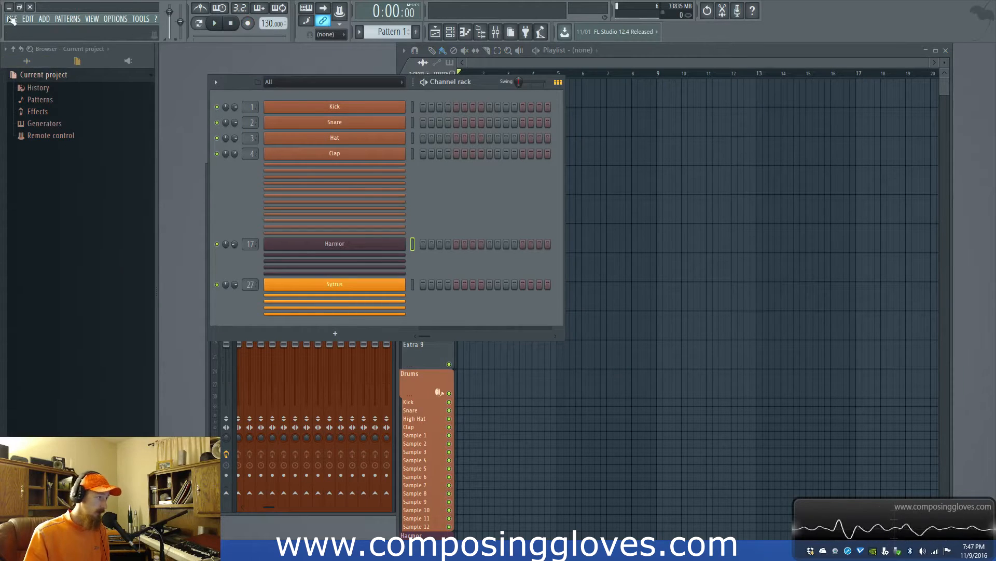
Start a new project without saving the changes to untitled.flp
{"action": "left_click", "coordinate": [11, 18]}
{"action": "left_click", "coordinate": [17, 32]}
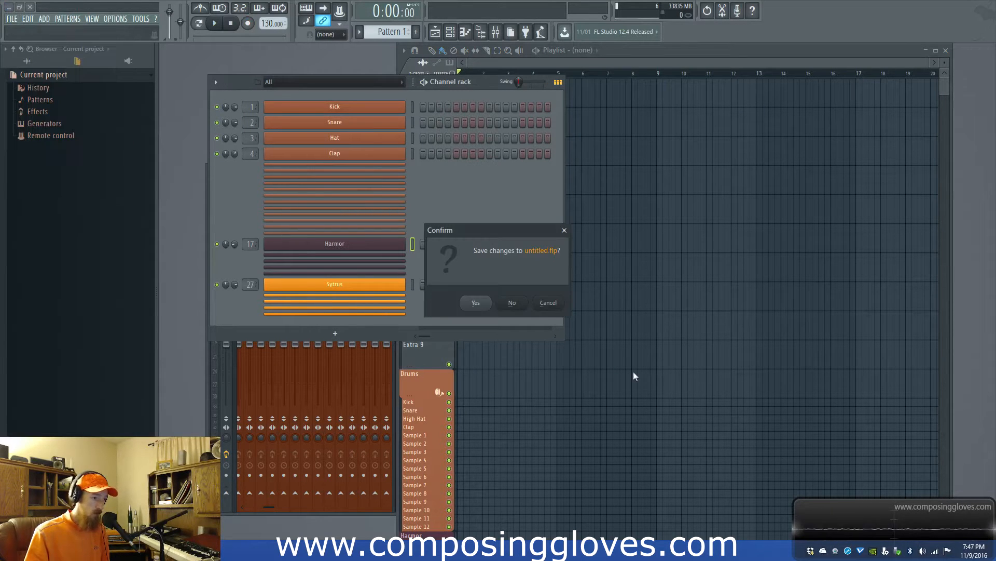
{"action": "left_click", "coordinate": [523, 304]}
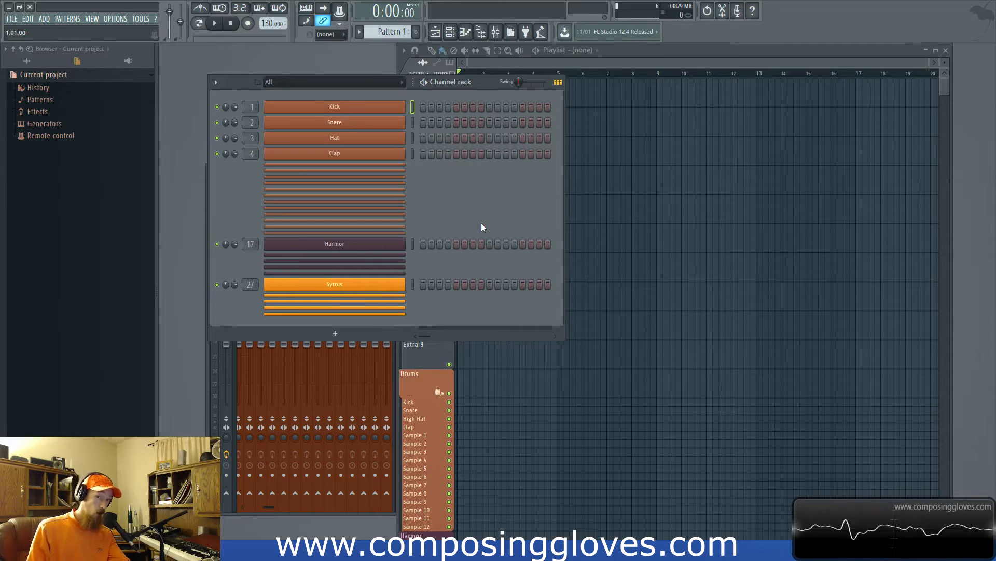
Select the Hat, Clap and Snare channels in turn to test the MIDI controller's generic volume link
{"action": "key", "text": "Down"}
{"action": "key", "text": "Down"}
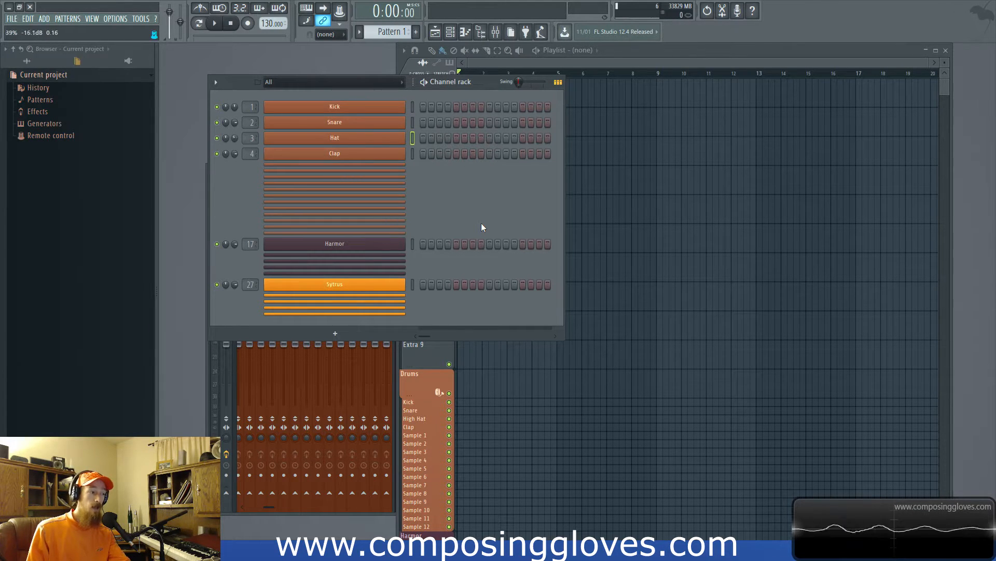
{"action": "key", "text": "Down"}
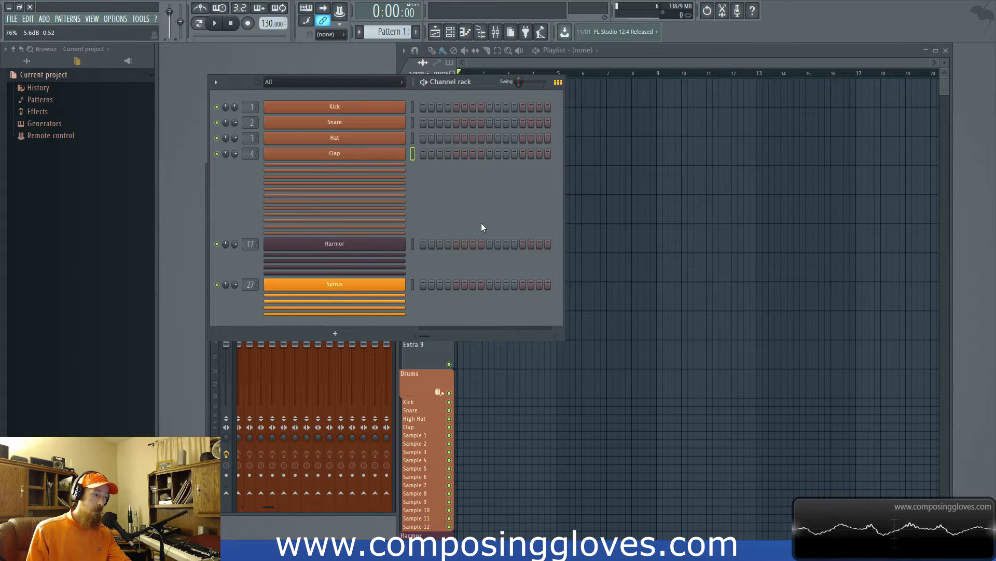
{"action": "key", "text": "Up"}
{"action": "key", "text": "Up"}
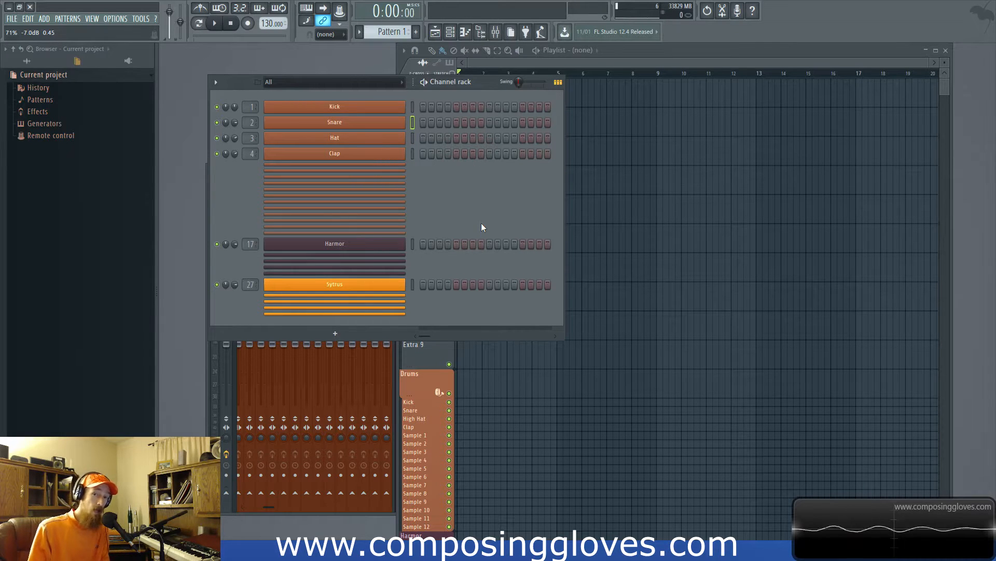
Open the Harmor channel's plugin window and reposition it over the channel rack
{"action": "left_click", "coordinate": [379, 244]}
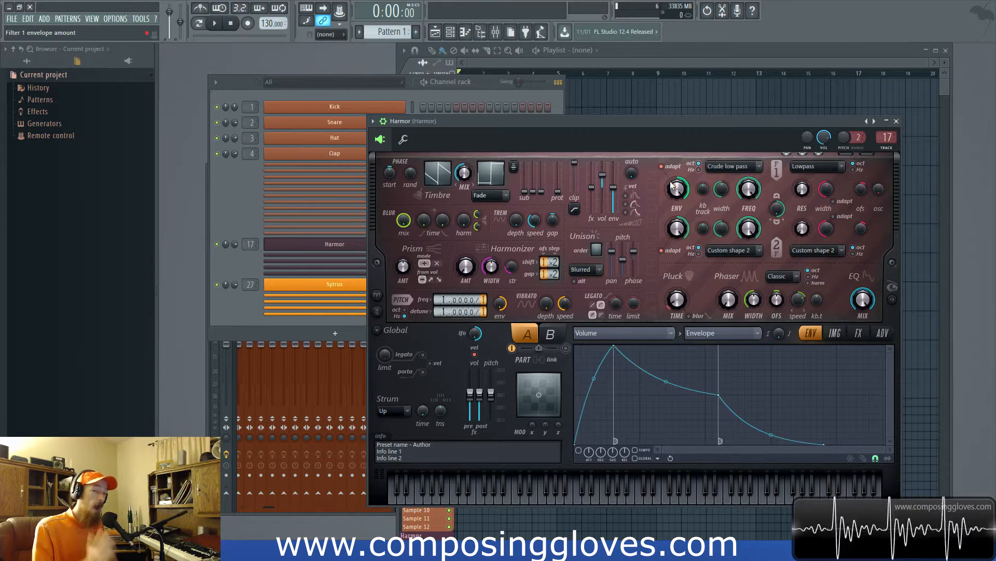
{"action": "left_click_drag", "start_coordinate": [615, 124], "coordinate": [588, 105]}
{"action": "left_click", "coordinate": [238, 205]}
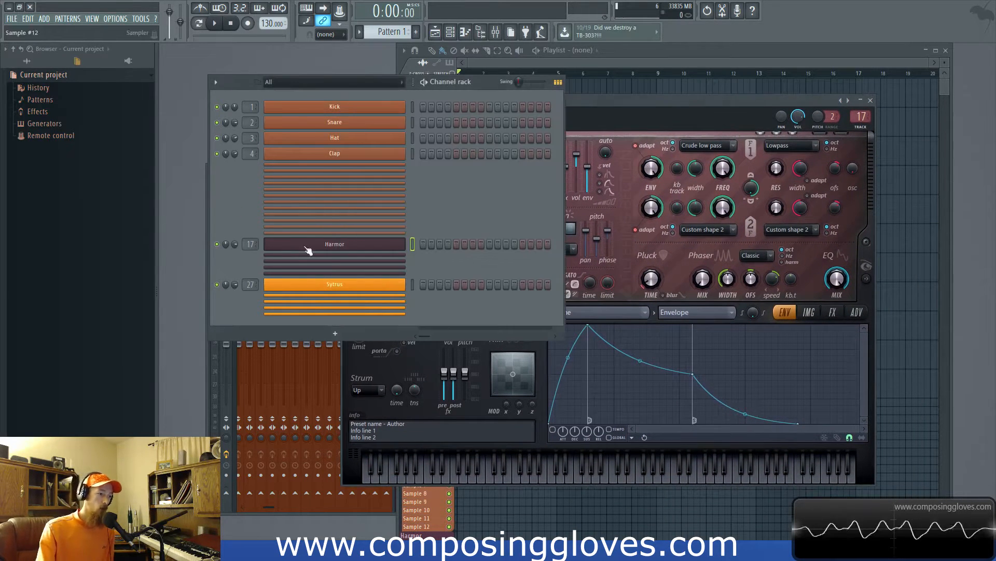
{"action": "left_click_drag", "start_coordinate": [556, 120], "coordinate": [551, 119]}
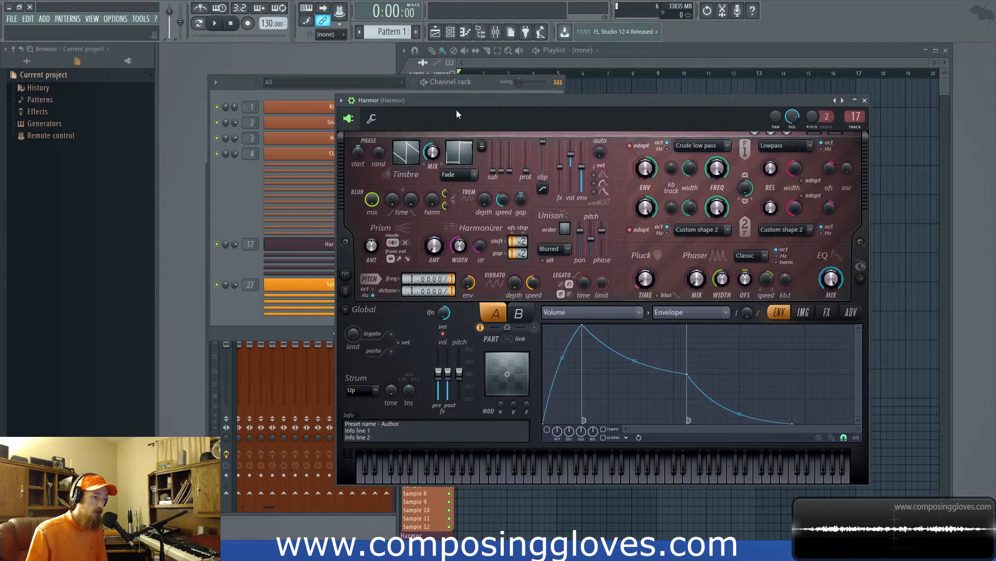
{"action": "left_click_drag", "start_coordinate": [487, 109], "coordinate": [473, 107]}
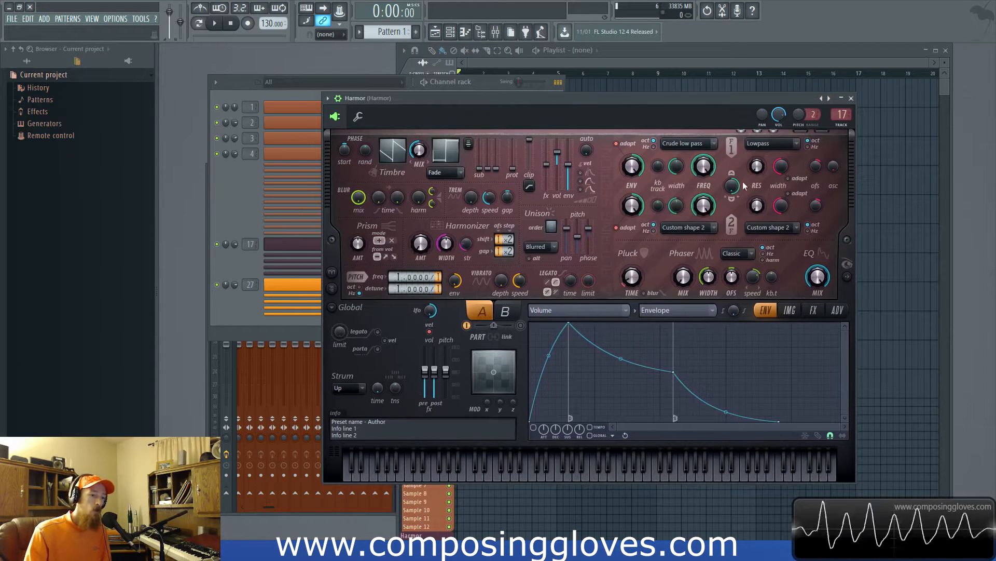
{"action": "mouse_move", "coordinate": [571, 103]}
{"action": "left_mouse_down"}
{"action": "mouse_move", "coordinate": [552, 162]}
{"action": "mouse_move", "coordinate": [568, 101]}
{"action": "left_mouse_up"}
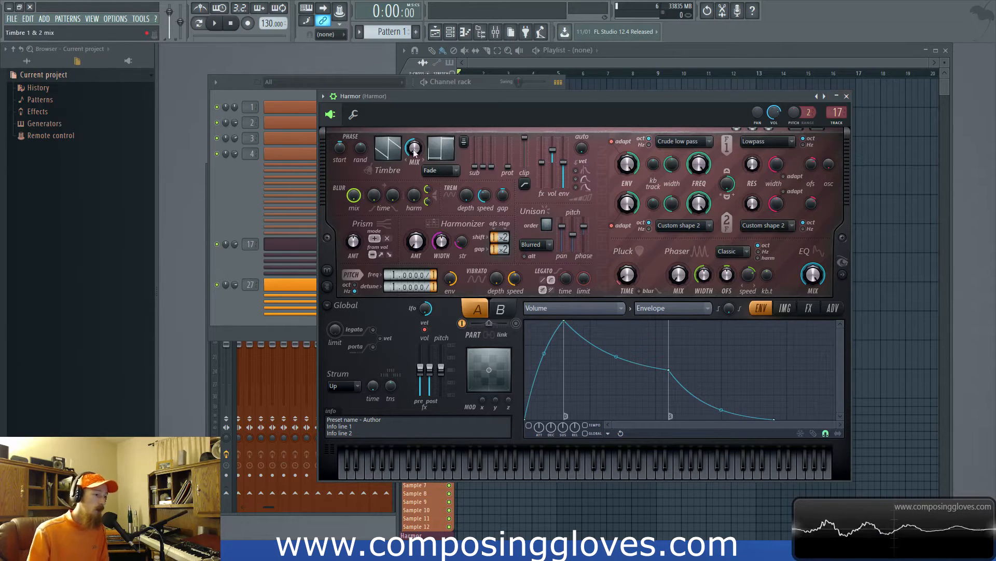
{"action": "left_click", "coordinate": [263, 198]}
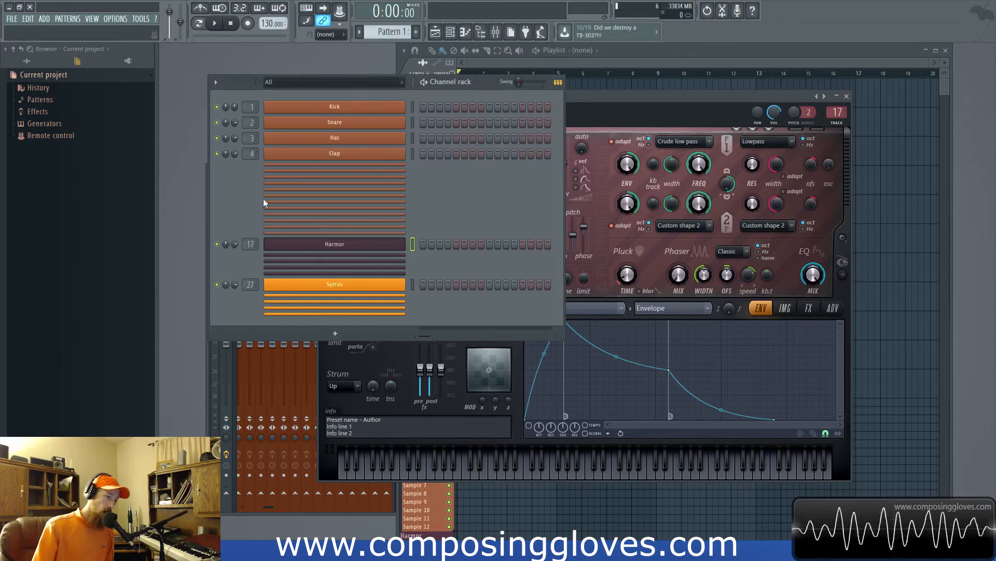
{"action": "right_click", "coordinate": [778, 113]}
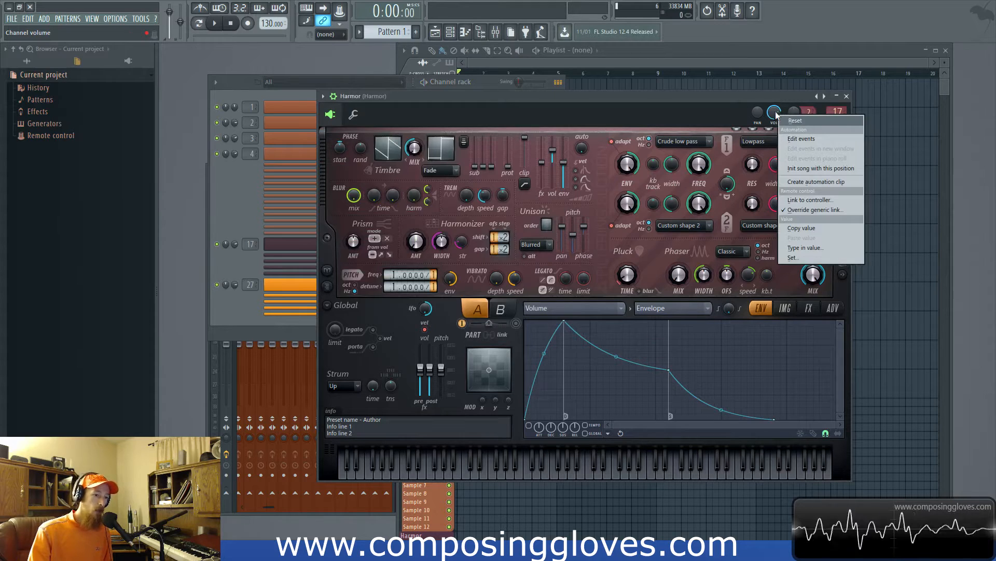
{"action": "left_click", "coordinate": [838, 209]}
{"action": "left_click", "coordinate": [449, 317]}
{"action": "left_click", "coordinate": [553, 319]}
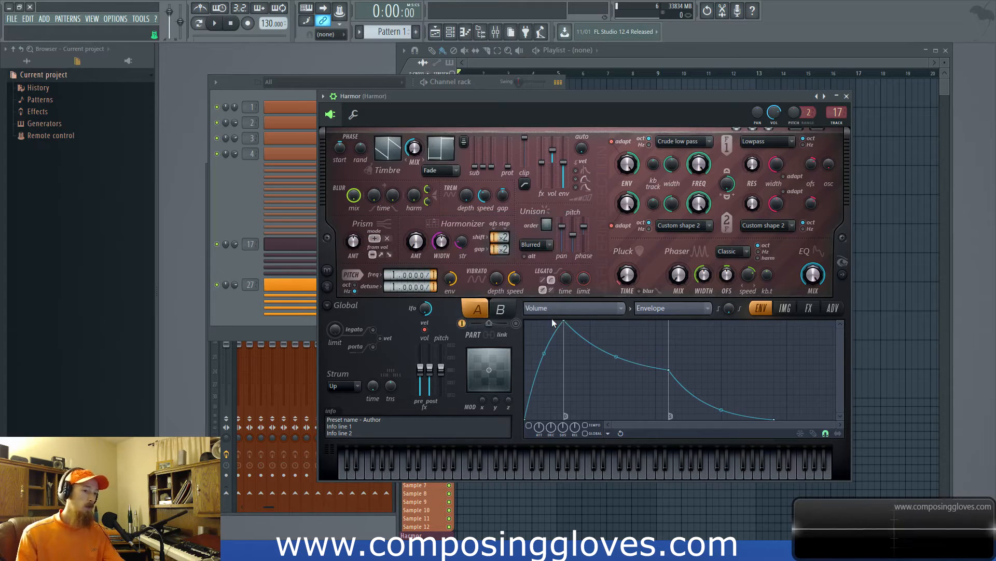
Override the generic link of the Harmor channel's volume knob in the channel rack with a MIDI controller
{"action": "left_click", "coordinate": [215, 201]}
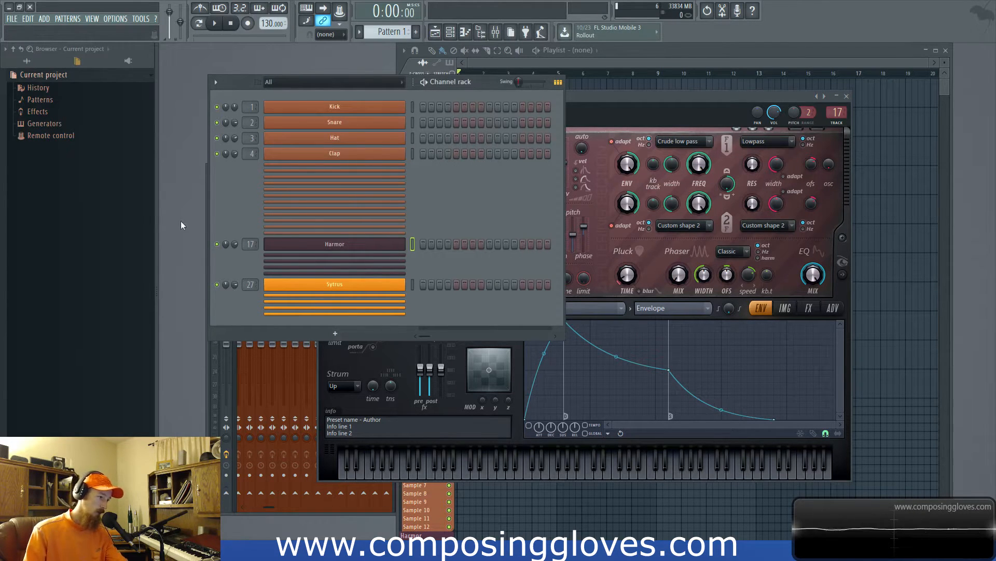
{"action": "right_click", "coordinate": [237, 244]}
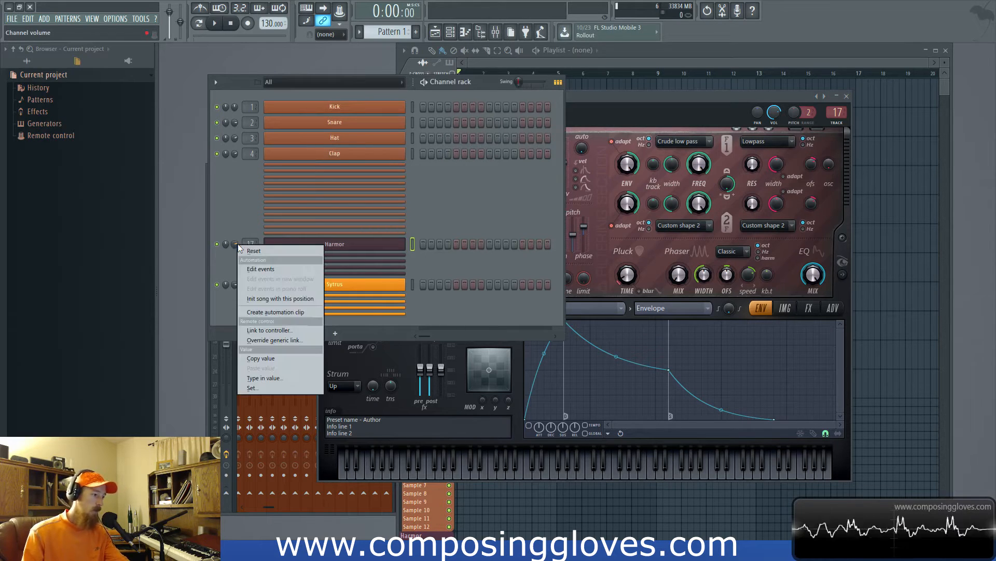
{"action": "left_click", "coordinate": [280, 341]}
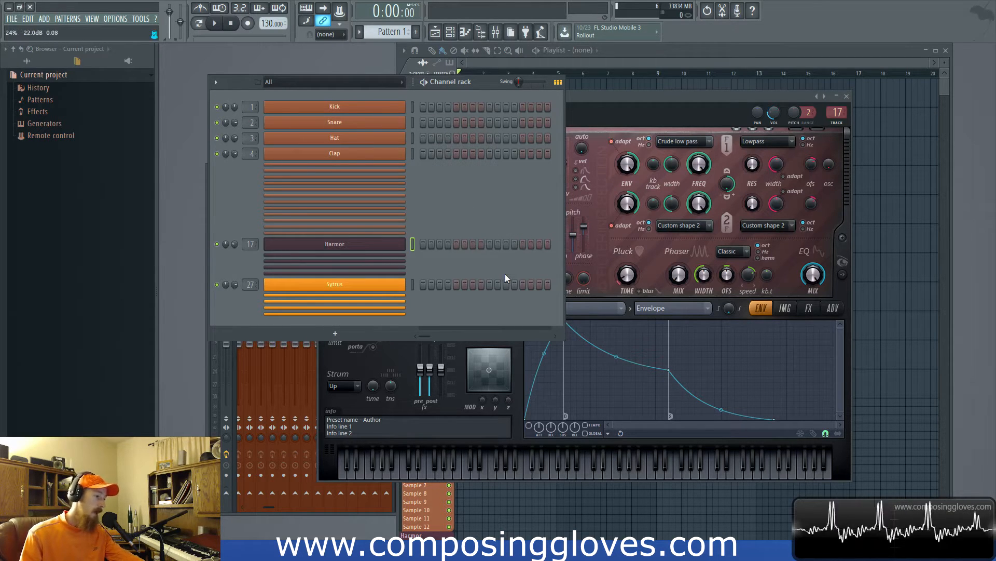
Select the Sytrus, Harmor, Clap and Hat channels in turn to compare how the controller affects their volume
{"action": "key", "text": "Down"}
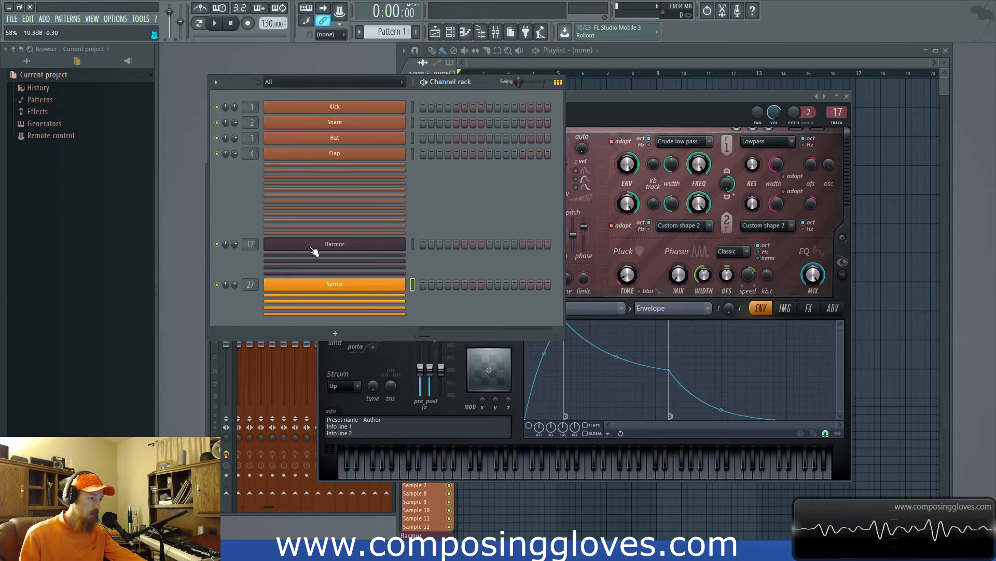
{"action": "key", "text": "Up"}
{"action": "key", "text": "Up"}
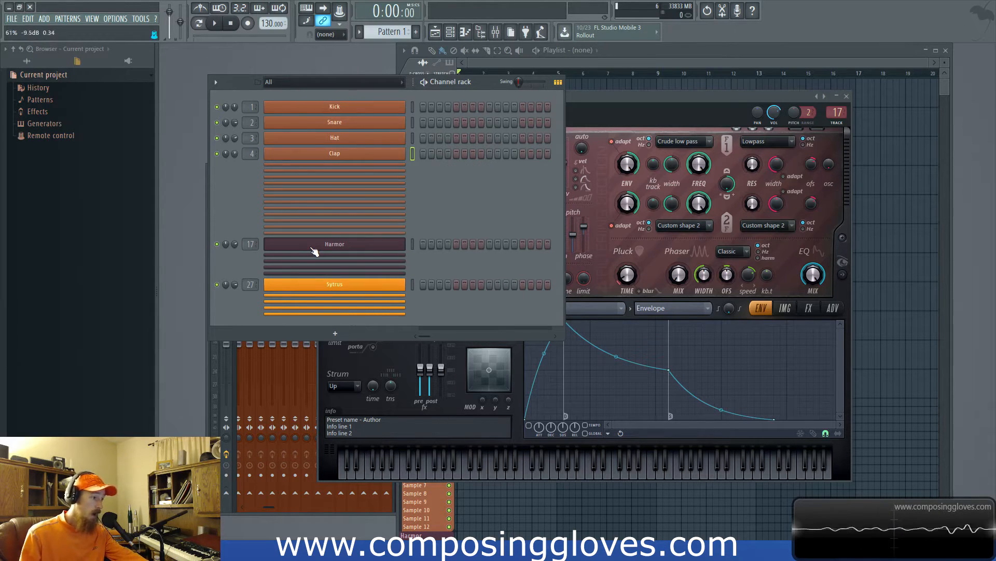
{"action": "key", "text": "Up"}
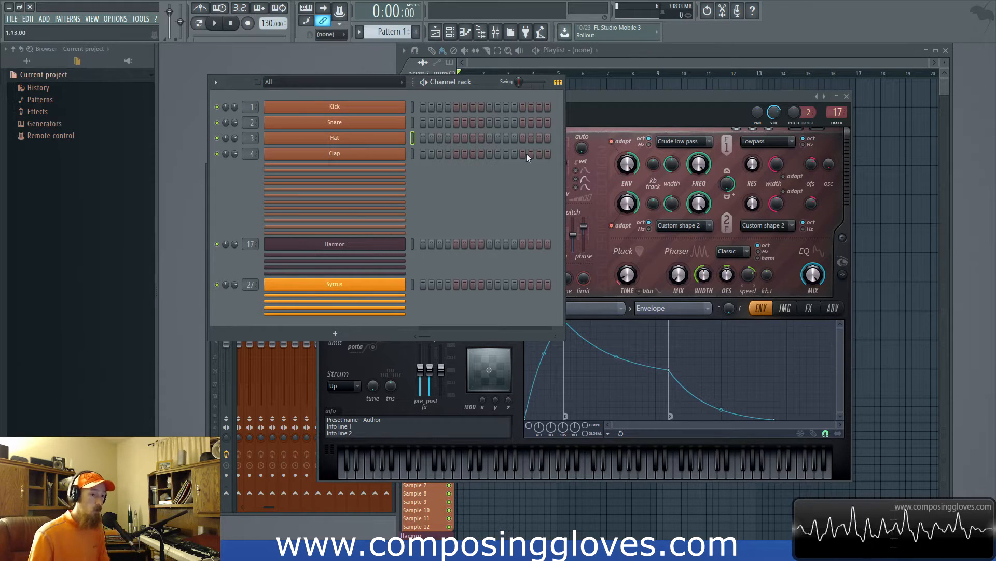
{"action": "left_click", "coordinate": [664, 96]}
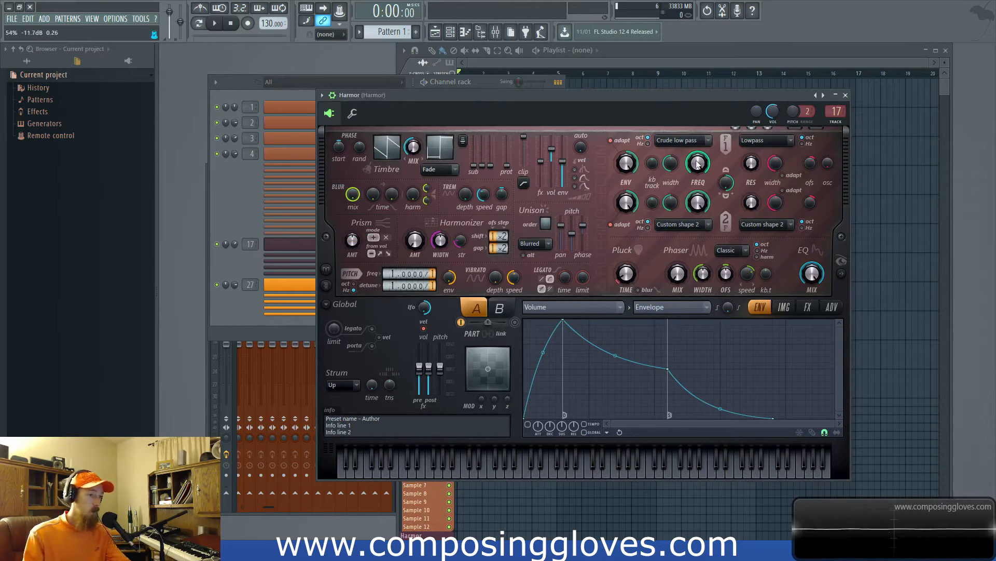
{"action": "right_click", "coordinate": [773, 119]}
{"action": "right_click", "coordinate": [757, 111]}
{"action": "right_click", "coordinate": [757, 111]}
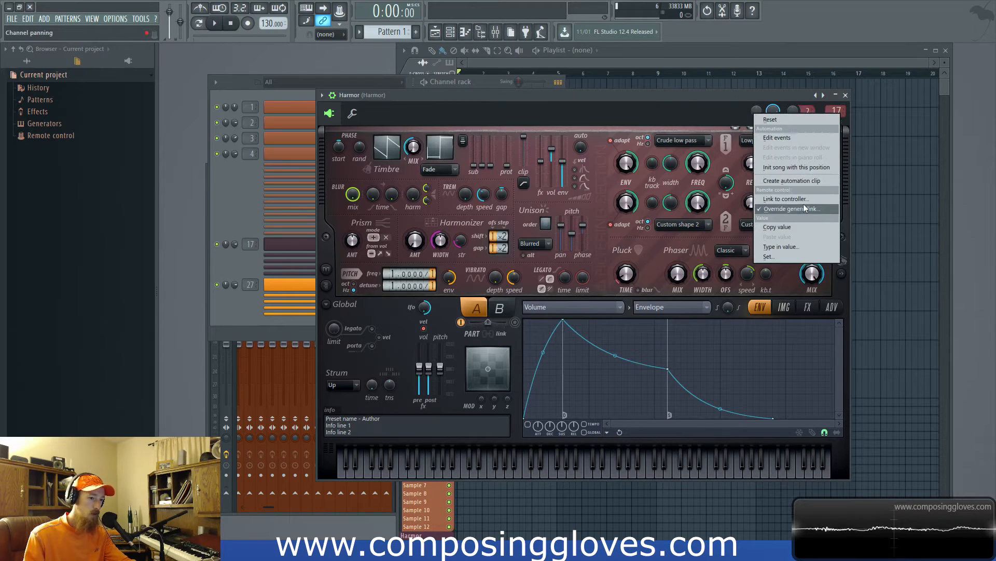
{"action": "left_click", "coordinate": [676, 102]}
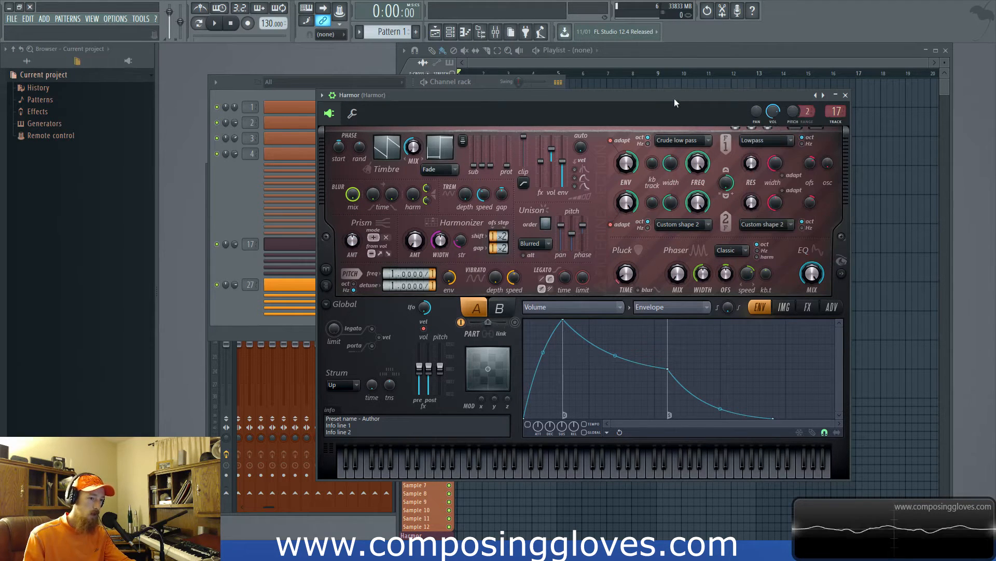
Override the generic links of Harmor's filter 1 resonance and frequency knobs with MIDI controller knobs
{"action": "right_click", "coordinate": [753, 164]}
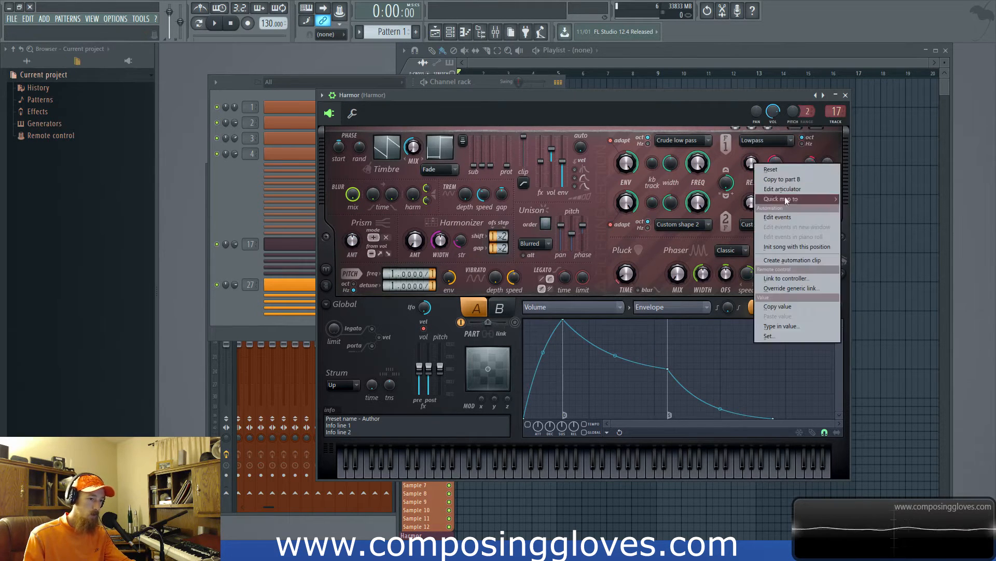
{"action": "left_click", "coordinate": [796, 289]}
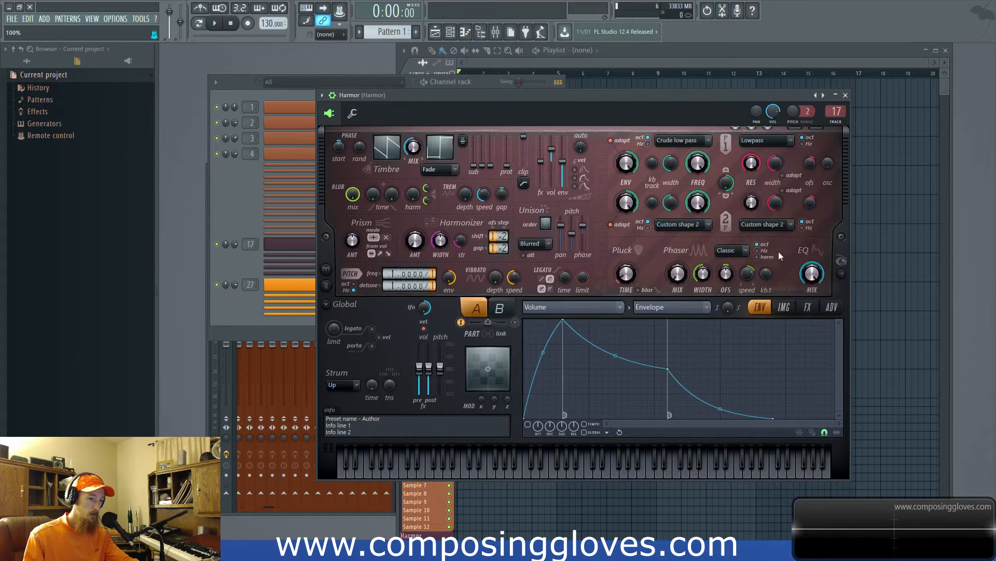
{"action": "right_click", "coordinate": [701, 165]}
{"action": "left_click", "coordinate": [751, 282]}
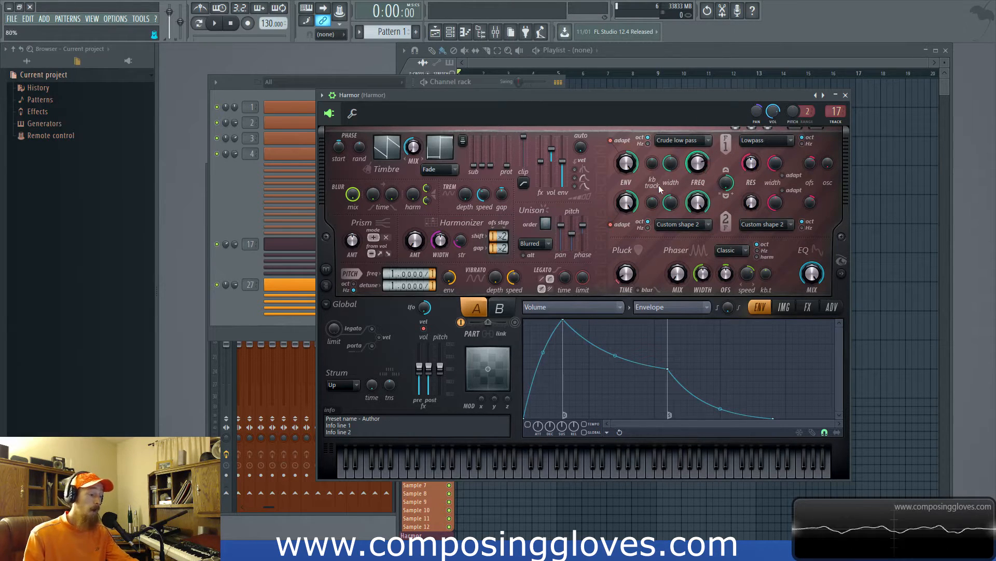
Check the link options of Harmor's filter 1 frequency knob, and select the Clap channel to test its volume link
{"action": "right_click", "coordinate": [699, 165]}
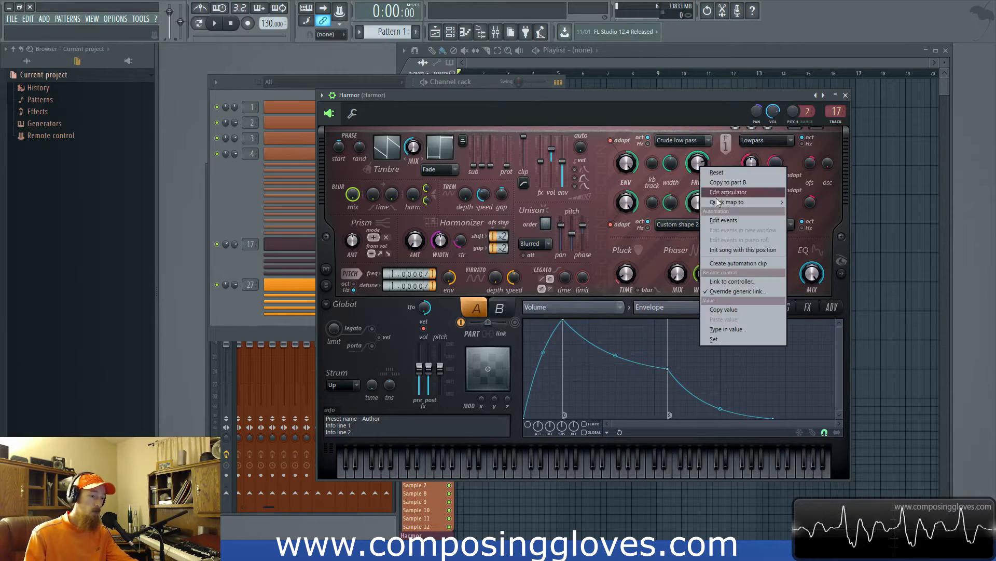
{"action": "left_click_drag", "start_coordinate": [687, 107], "coordinate": [731, 110]}
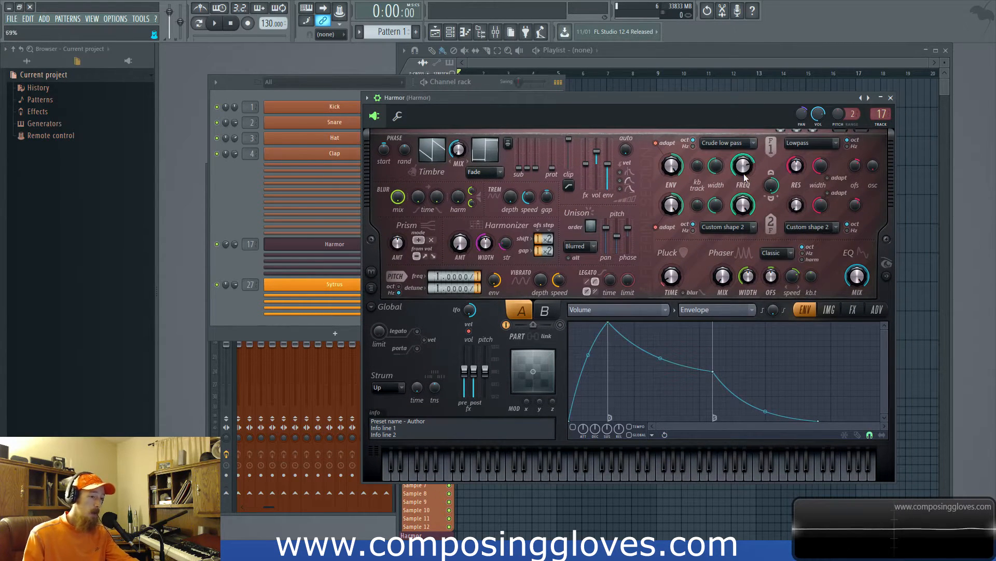
{"action": "left_click", "coordinate": [240, 203]}
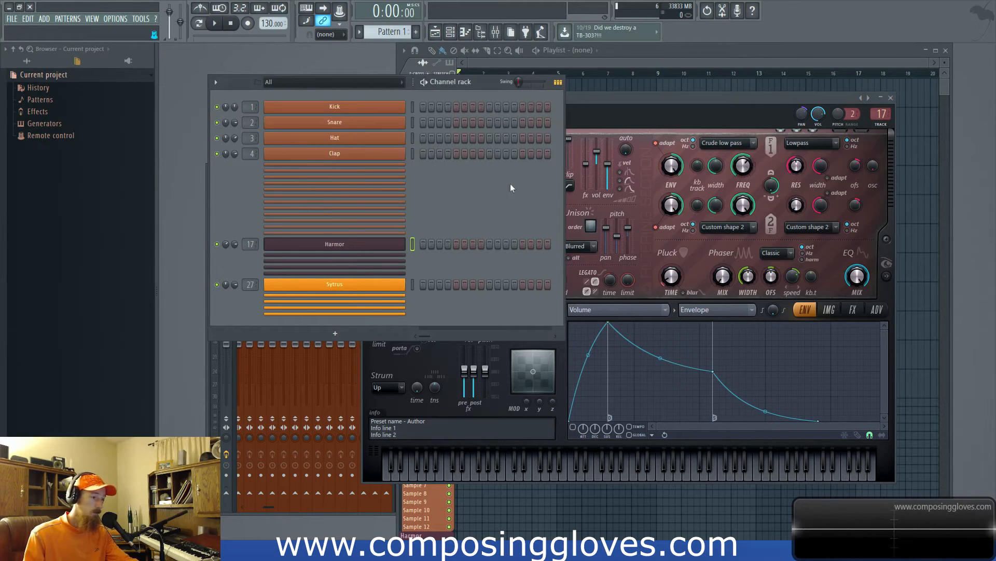
{"action": "left_click", "coordinate": [412, 154]}
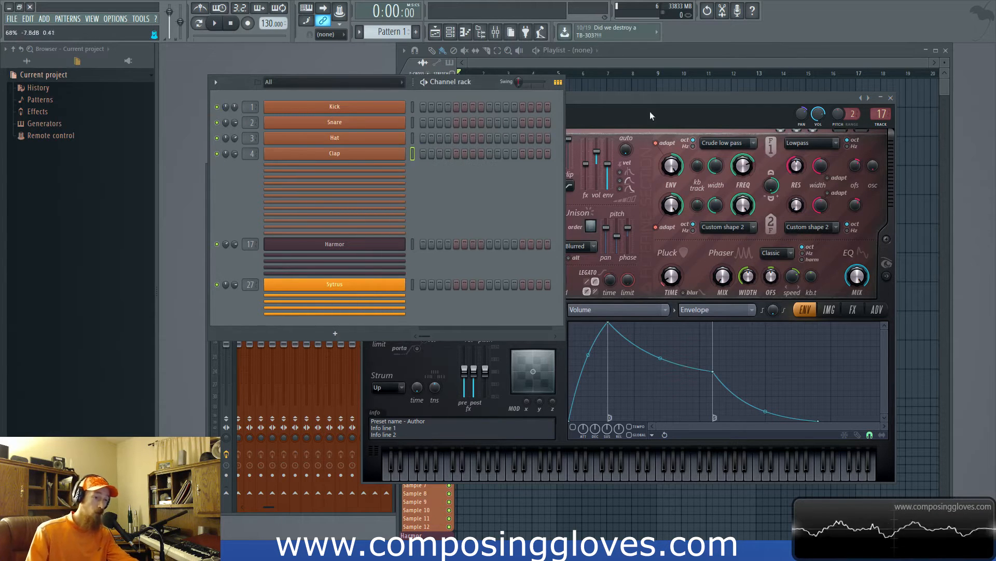
Link Harmor's sub-harmonic 1 slider to the MIDI controller using multilink mode, and switch the mode off again
{"action": "left_click_drag", "start_coordinate": [727, 104], "coordinate": [699, 95]}
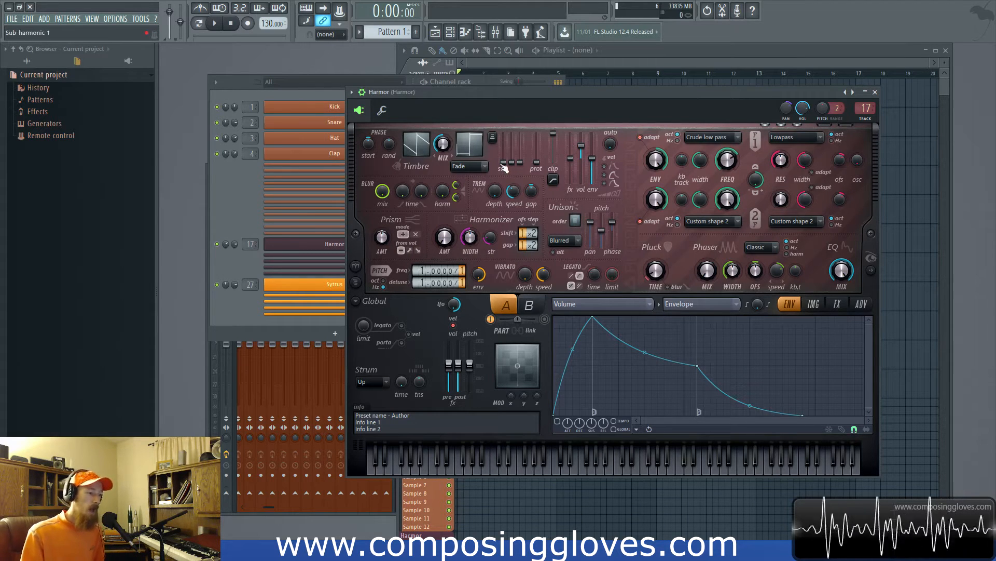
{"action": "mouse_move", "coordinate": [505, 162]}
{"action": "left_mouse_down"}
{"action": "mouse_move", "coordinate": [505, 154]}
{"action": "mouse_move", "coordinate": [505, 163]}
{"action": "left_mouse_up"}
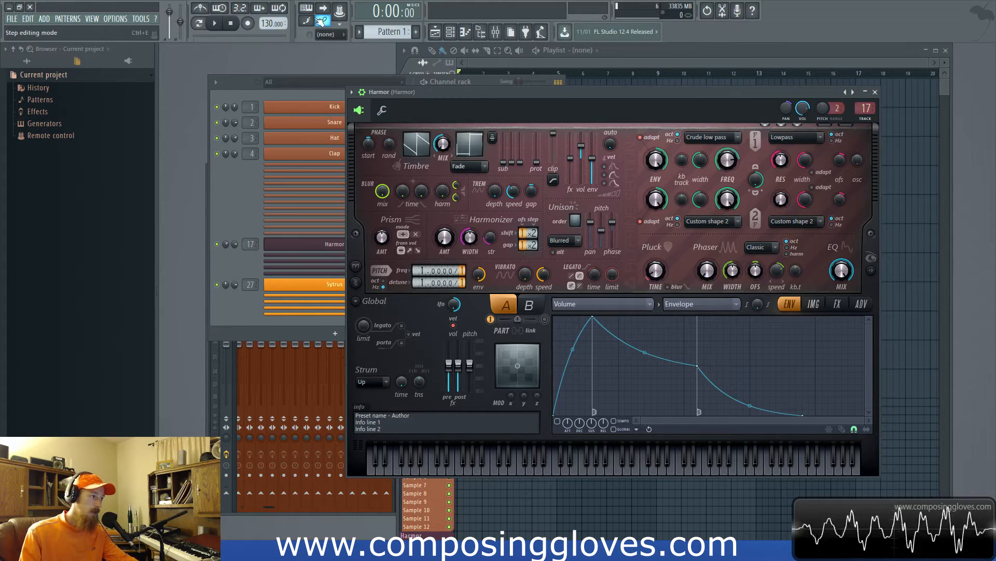
{"action": "key", "text": "ctrl+m"}
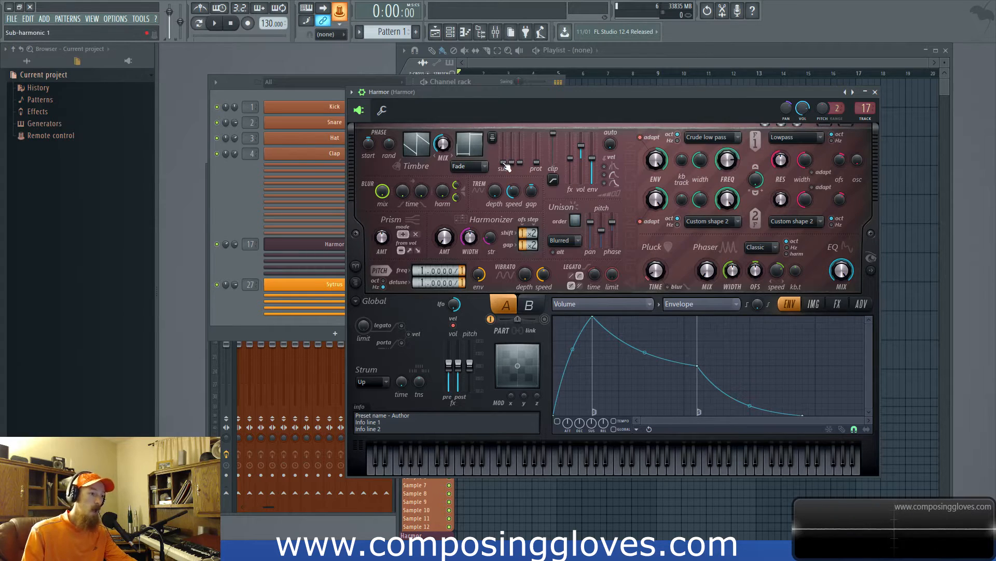
{"action": "right_click", "coordinate": [338, 18]}
{"action": "left_click", "coordinate": [340, 4]}
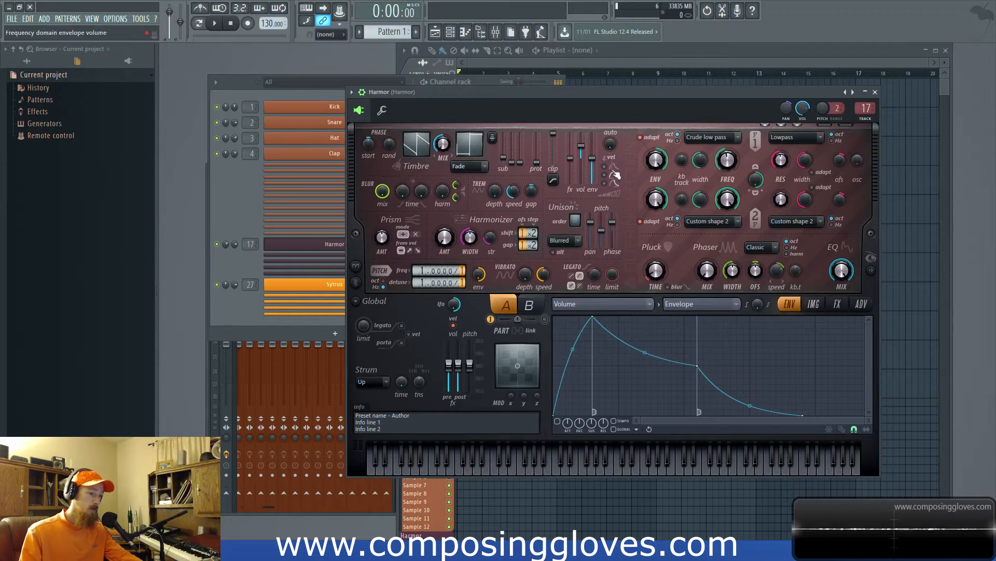
Link Harmor's filter 1 frequency knob directly to a MIDI controller knob with Remove conflicts disabled
{"action": "right_click", "coordinate": [729, 164]}
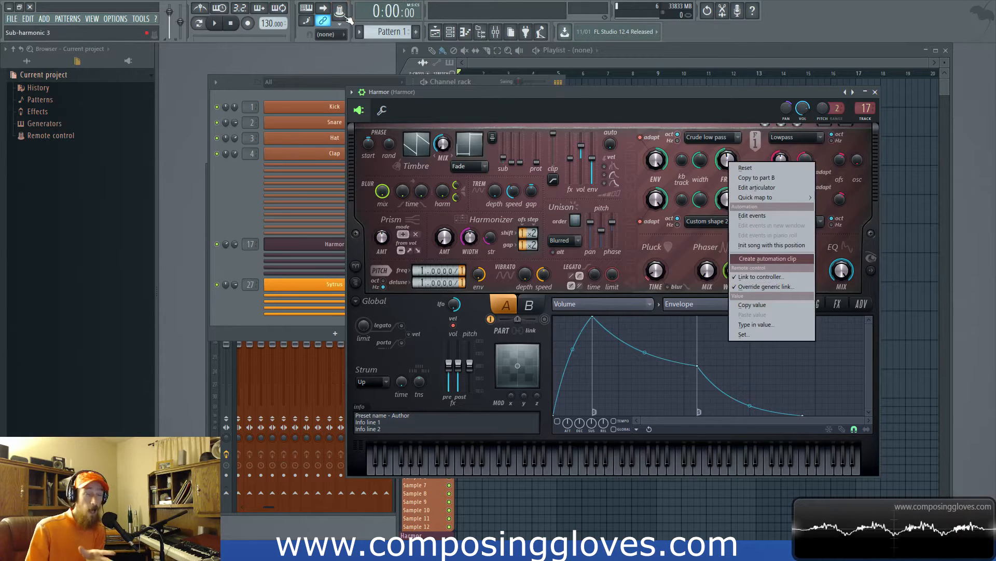
{"action": "left_click", "coordinate": [761, 277]}
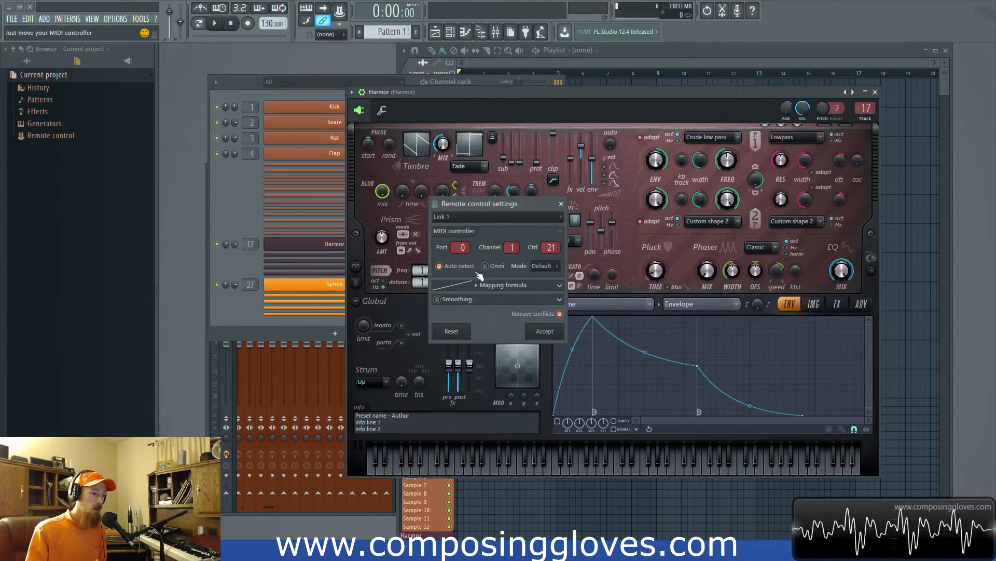
{"action": "left_click", "coordinate": [560, 314]}
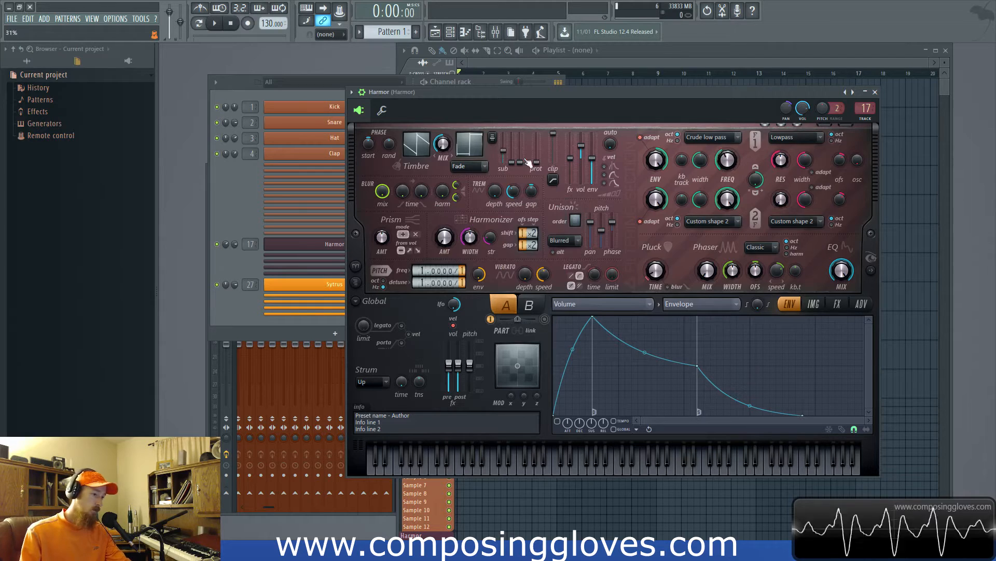
Apply the Inverted mapping formula to the direct controller link of Harmor's sub-harmonic 1 slider
{"action": "right_click", "coordinate": [503, 154]}
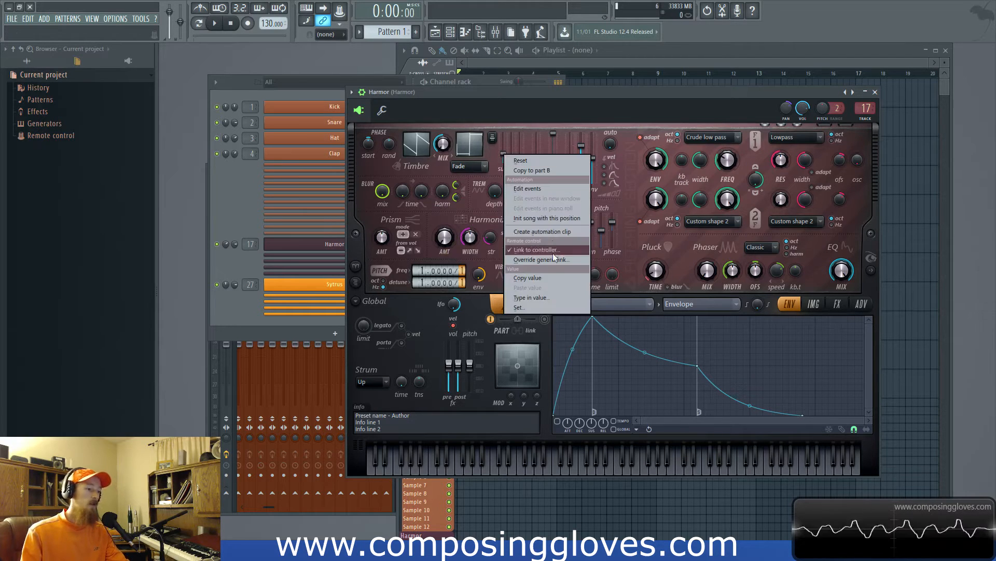
{"action": "left_click", "coordinate": [536, 250]}
{"action": "left_click_drag", "start_coordinate": [527, 206], "coordinate": [542, 208]}
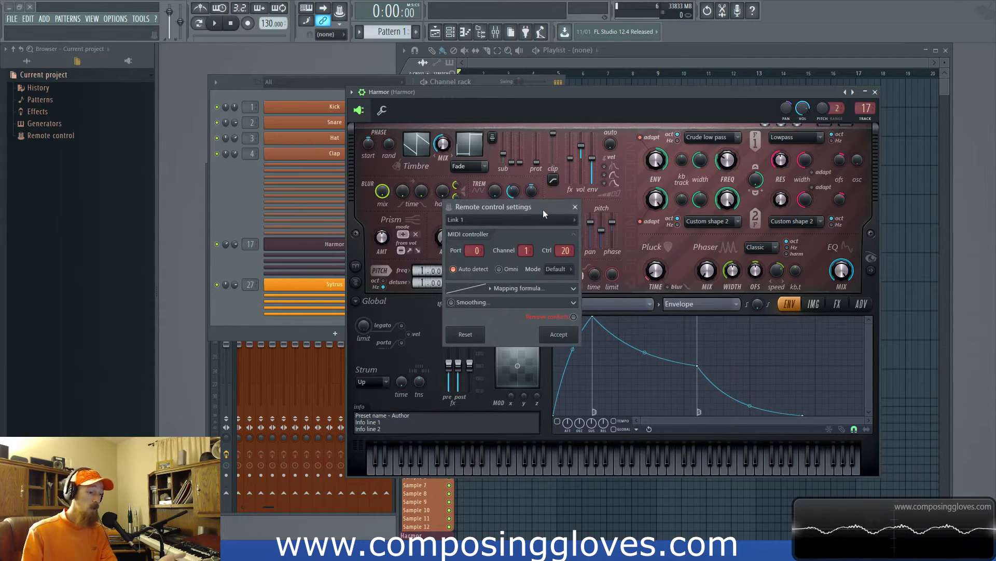
{"action": "left_click", "coordinate": [493, 289]}
{"action": "left_click", "coordinate": [496, 293]}
{"action": "left_click", "coordinate": [494, 291]}
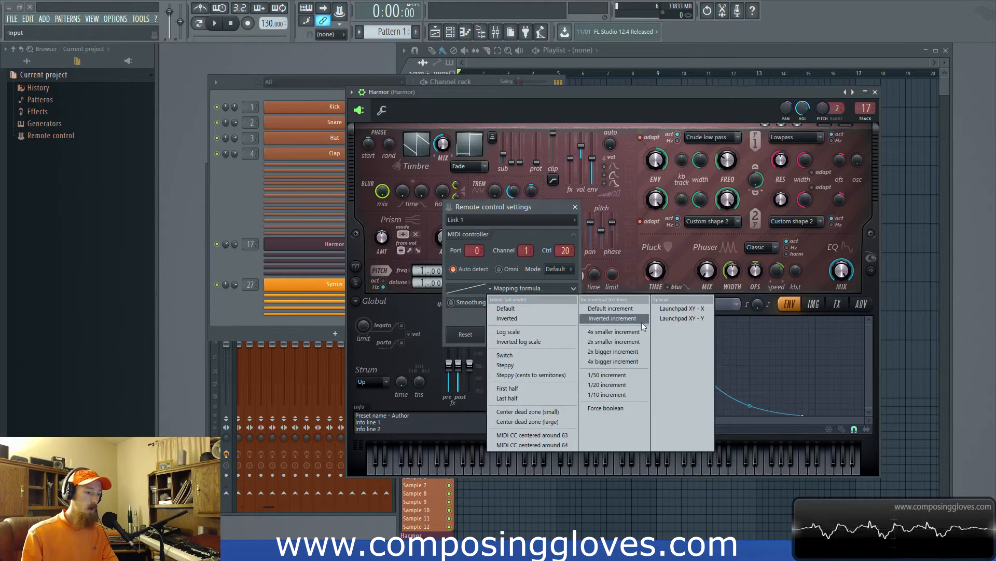
{"action": "left_click", "coordinate": [546, 315]}
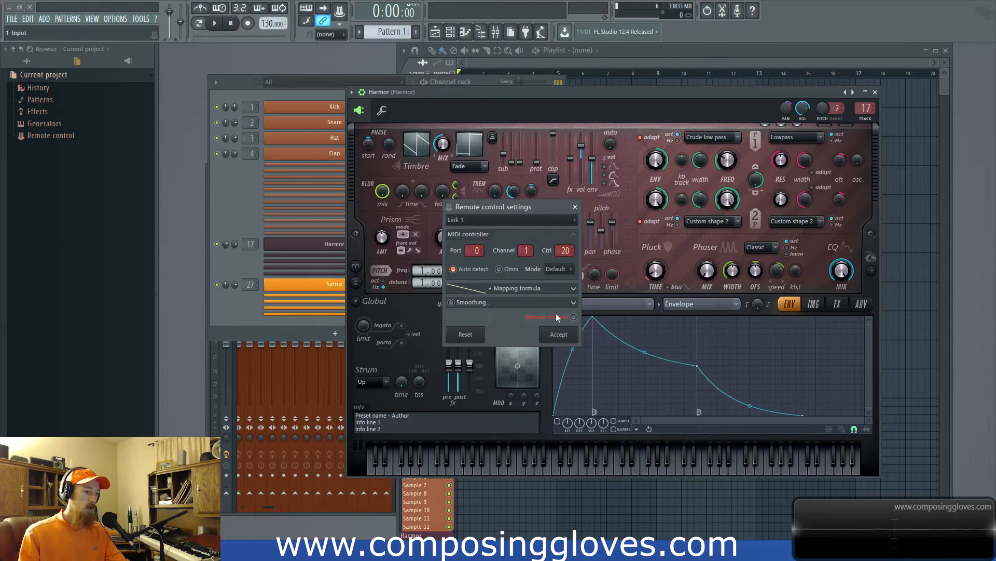
{"action": "left_click", "coordinate": [559, 334]}
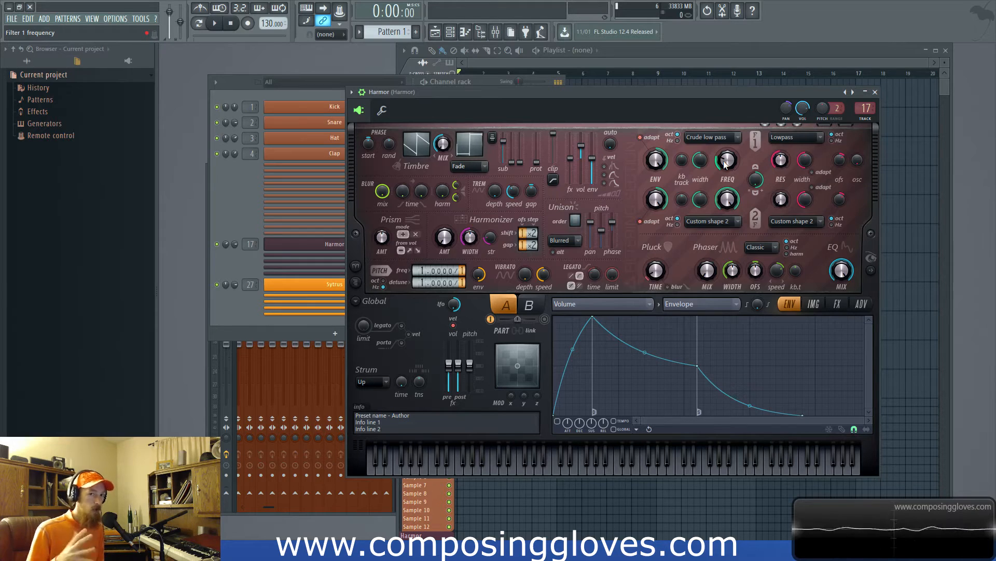
Reset the generic link override of Harmor's filter 1 frequency knob
{"action": "left_click_drag", "start_coordinate": [726, 154], "coordinate": [726, 164]}
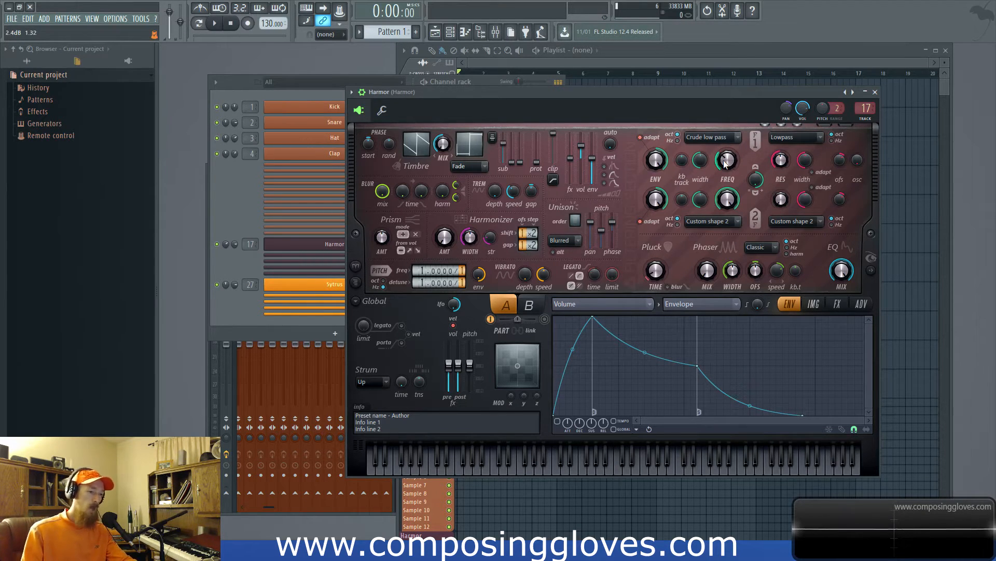
{"action": "right_click", "coordinate": [727, 164]}
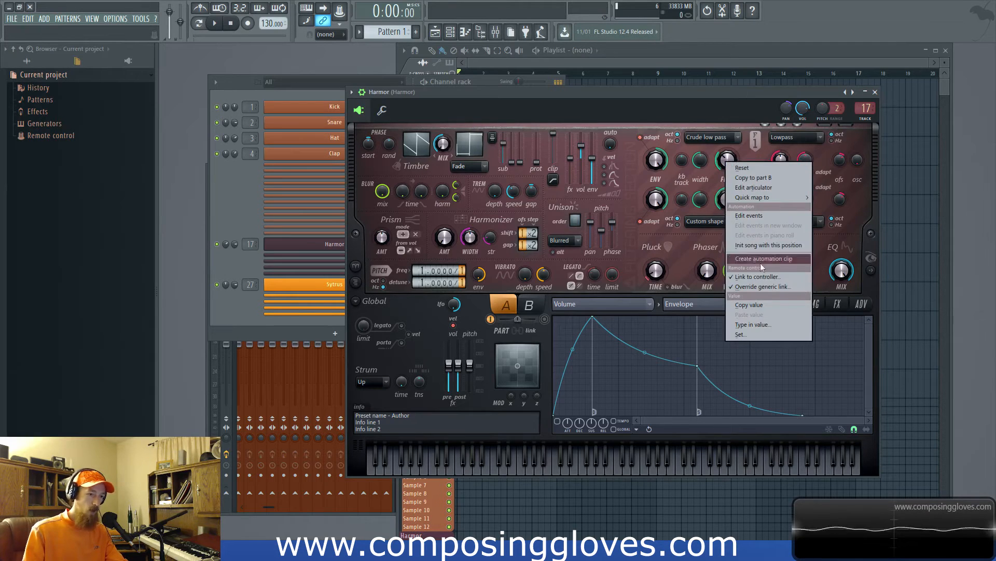
{"action": "left_click", "coordinate": [769, 286]}
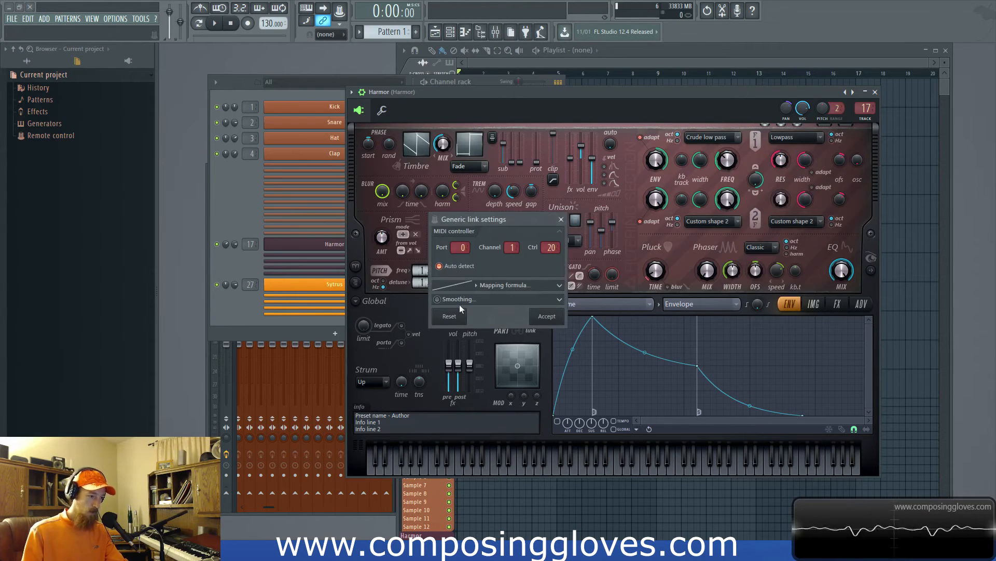
{"action": "left_click", "coordinate": [453, 317]}
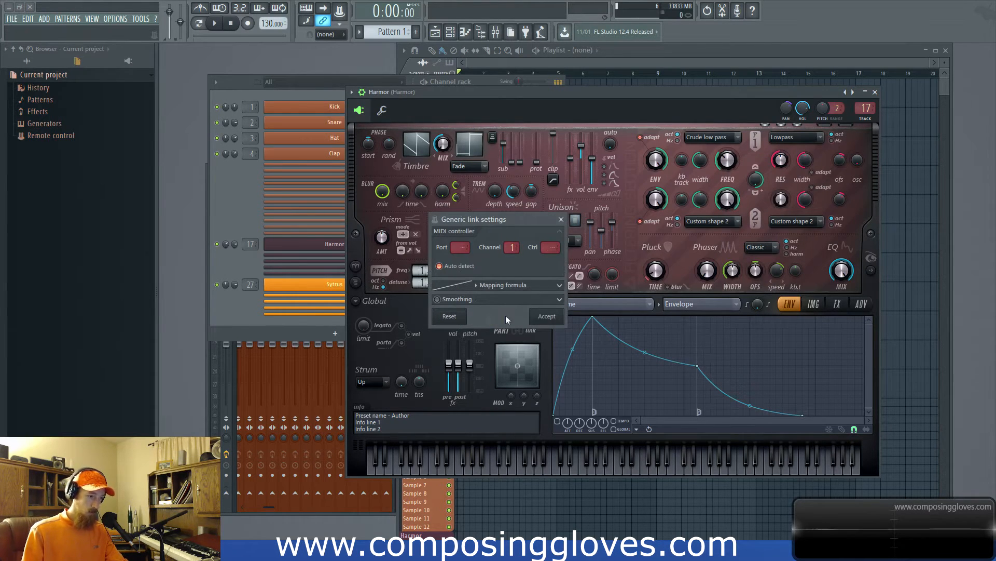
{"action": "left_click", "coordinate": [547, 318]}
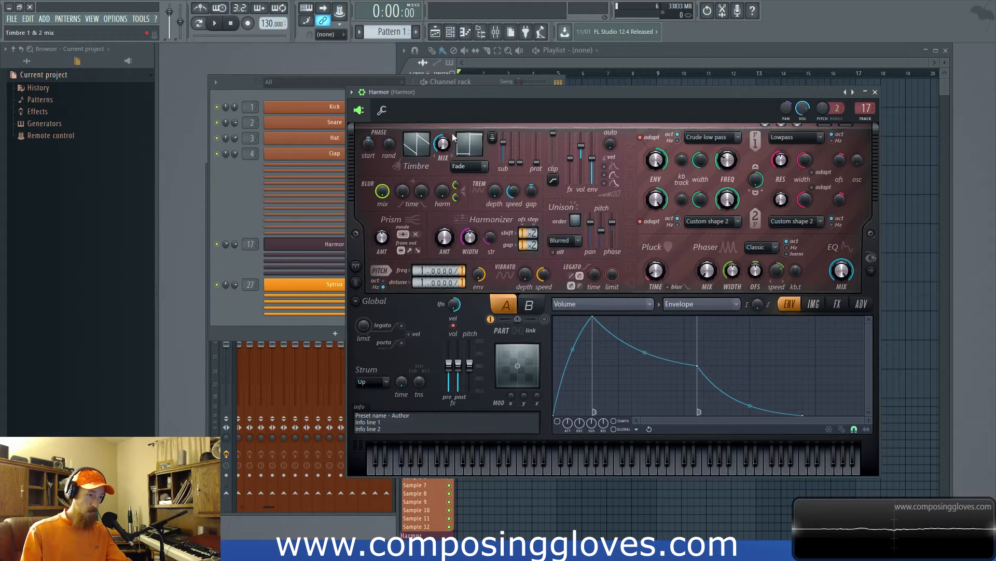
Remove the direct controller links from Harmor's filter 1 frequency knob and sub-harmonic 1 slider
{"action": "right_click", "coordinate": [729, 163]}
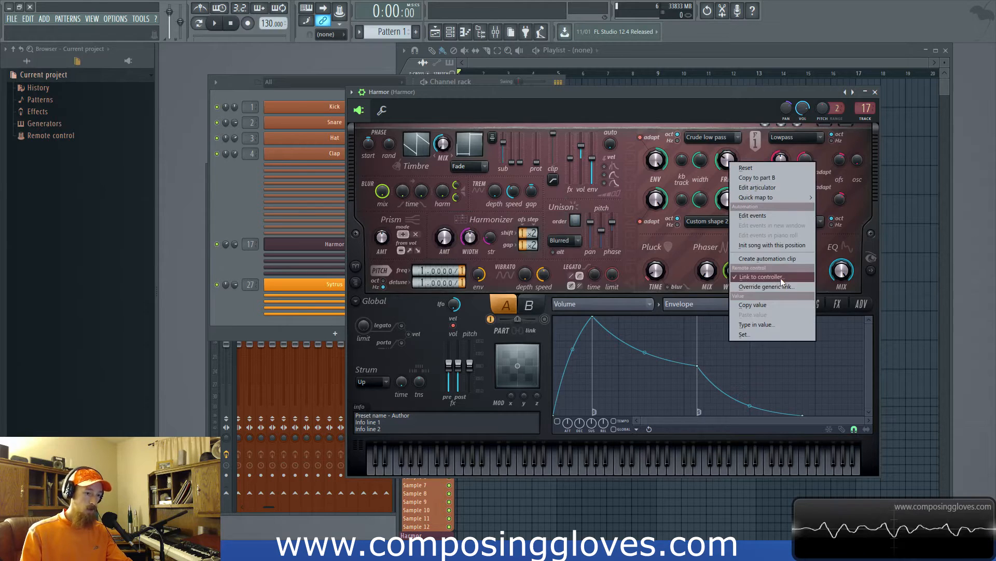
{"action": "left_click", "coordinate": [761, 276]}
{"action": "left_click", "coordinate": [546, 333]}
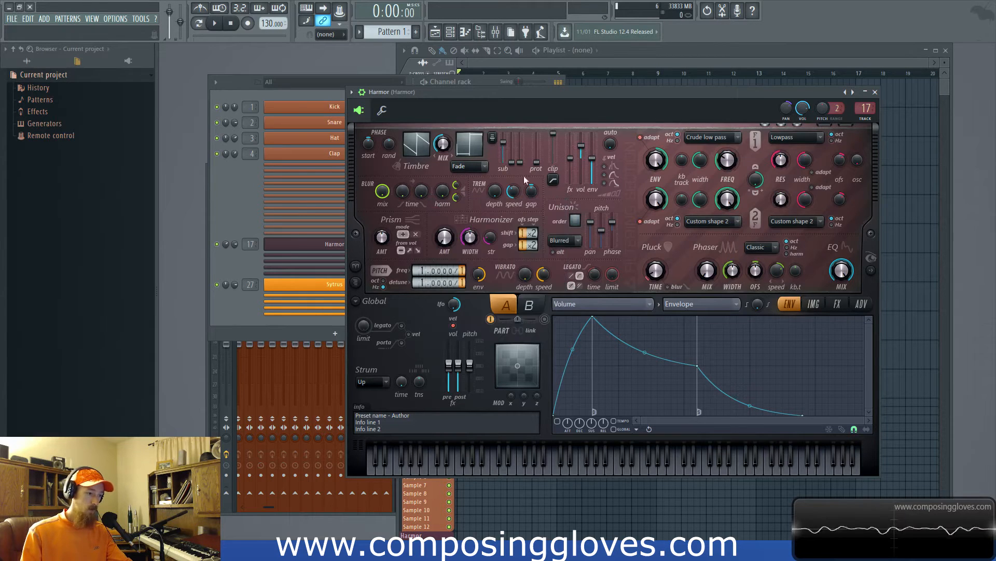
{"action": "right_click", "coordinate": [505, 145]}
{"action": "left_click", "coordinate": [534, 239]}
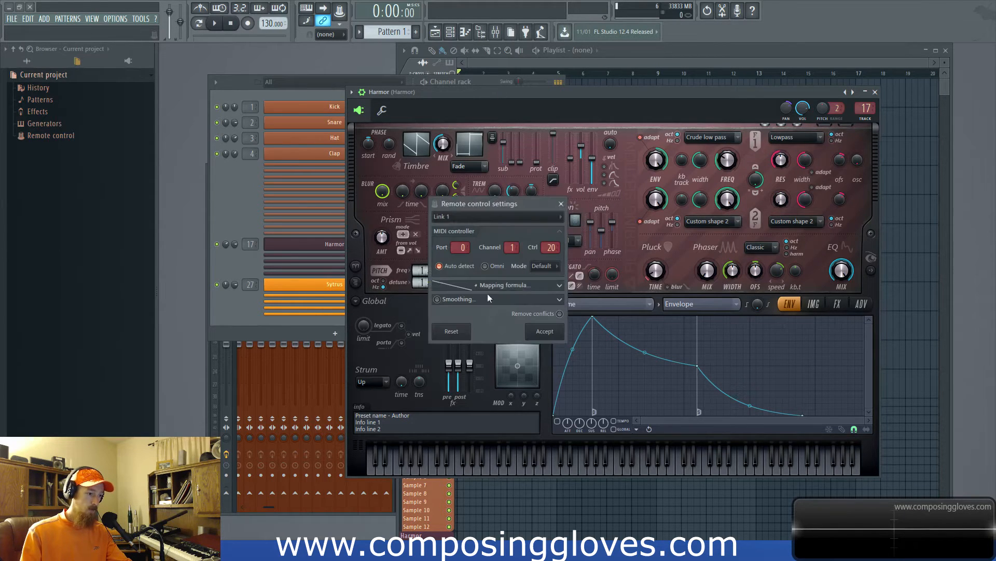
{"action": "left_click", "coordinate": [457, 329]}
Override the generic links of Harmor's filter 1 frequency and envelope amount knobs with MIDI controller knobs
{"action": "right_click", "coordinate": [740, 166]}
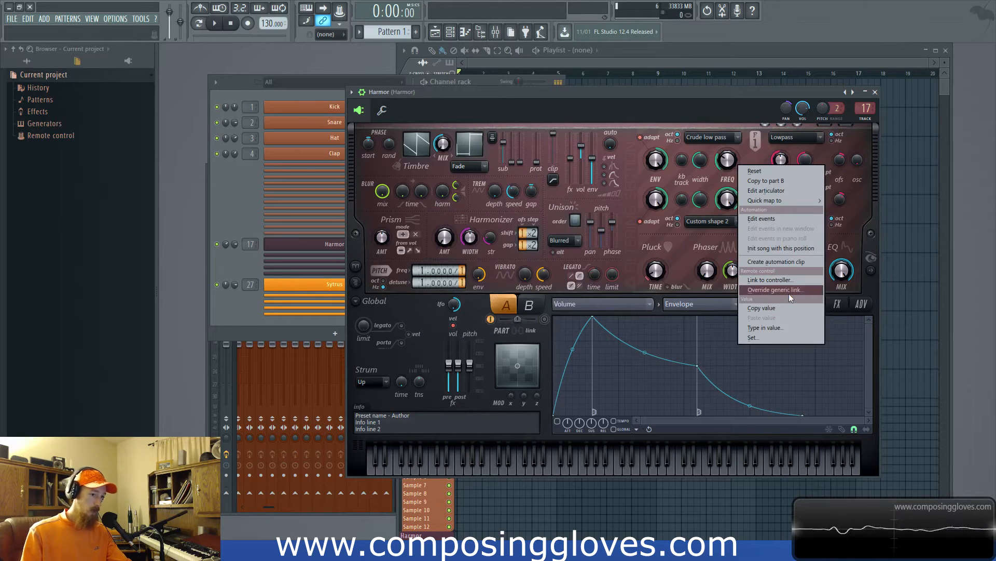
{"action": "left_click", "coordinate": [792, 292]}
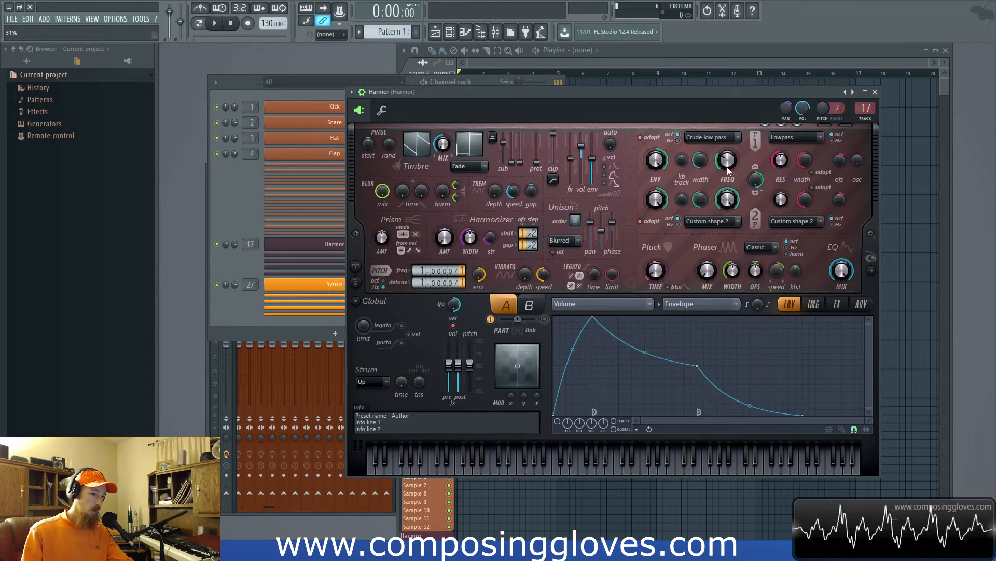
{"action": "right_click", "coordinate": [653, 162]}
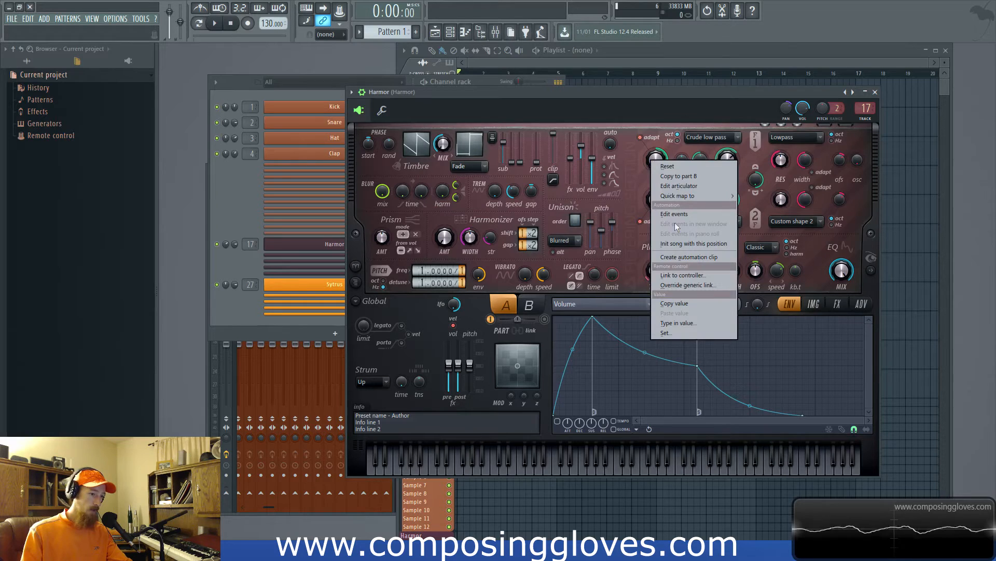
{"action": "left_click", "coordinate": [718, 288]}
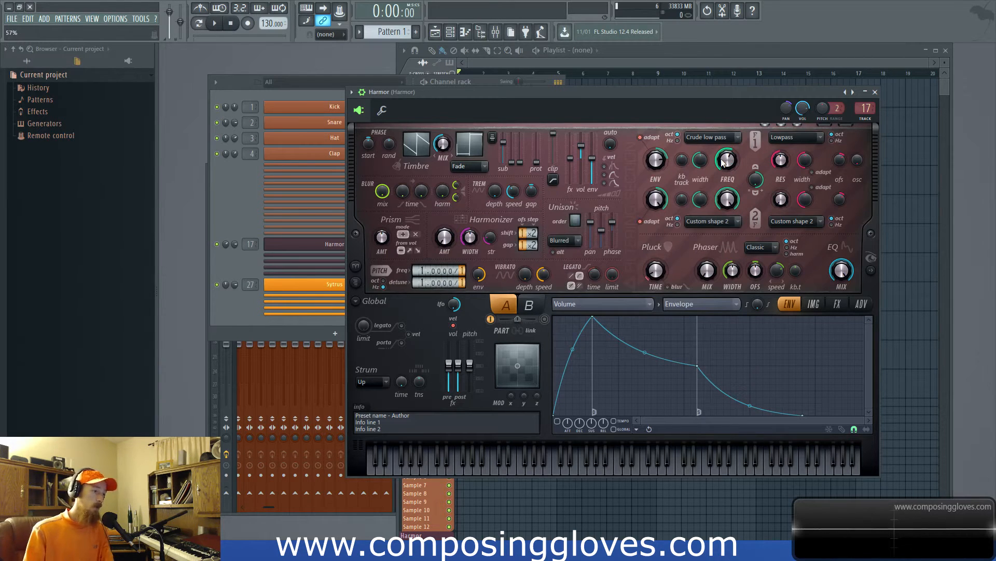
Link Harmor's sub-harmonic 1, 2 and 3 sliders and filter 1 envelope amount to the MIDI controller using multilink mode
{"action": "left_click", "coordinate": [238, 182]}
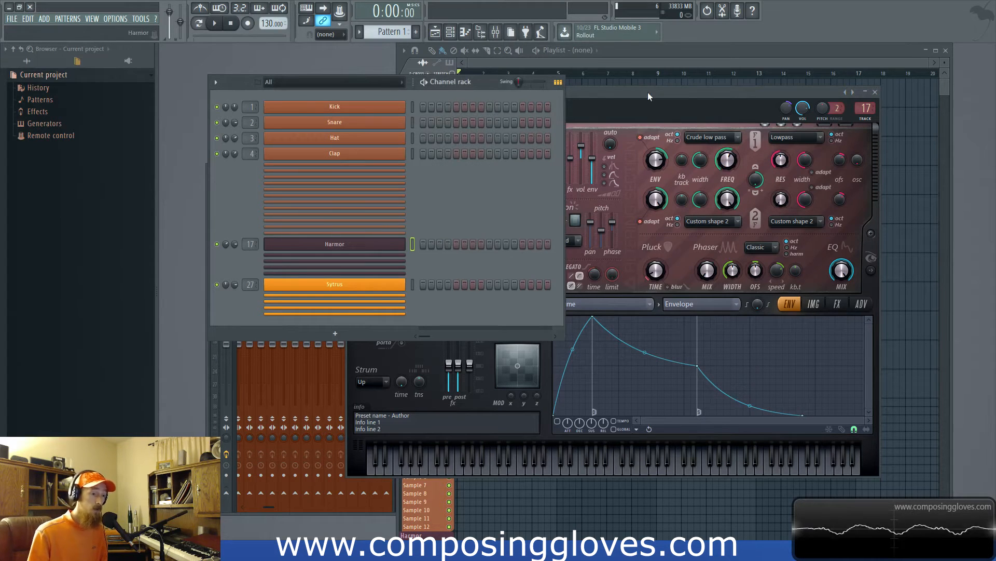
{"action": "left_click_drag", "start_coordinate": [646, 95], "coordinate": [630, 67]}
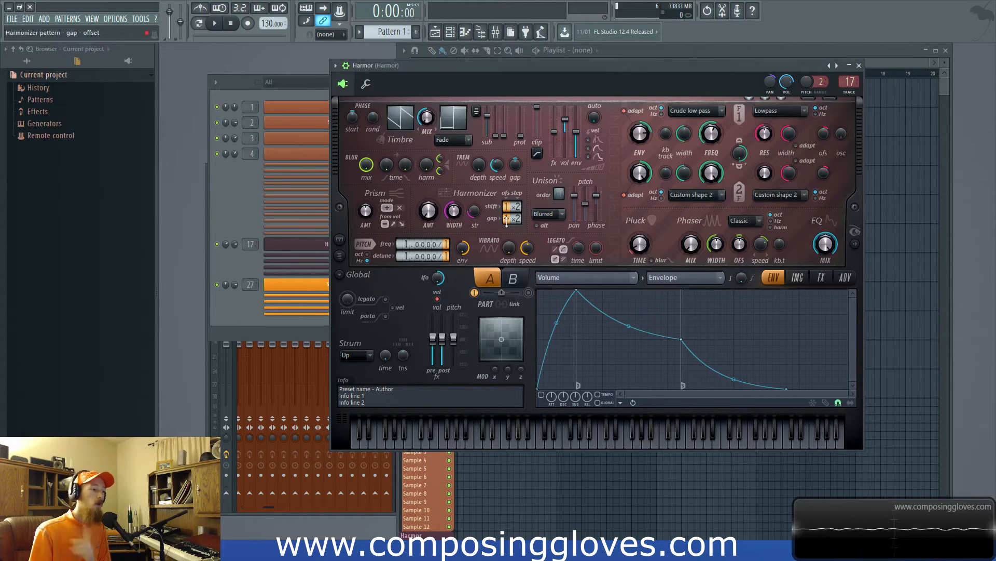
{"action": "left_click", "coordinate": [340, 11]}
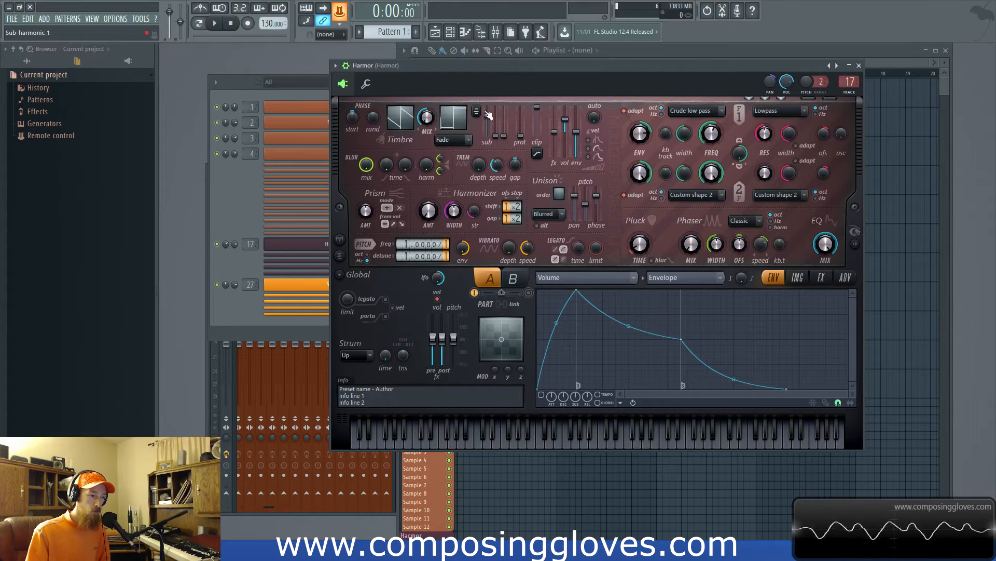
{"action": "left_click_drag", "start_coordinate": [497, 136], "coordinate": [504, 134]}
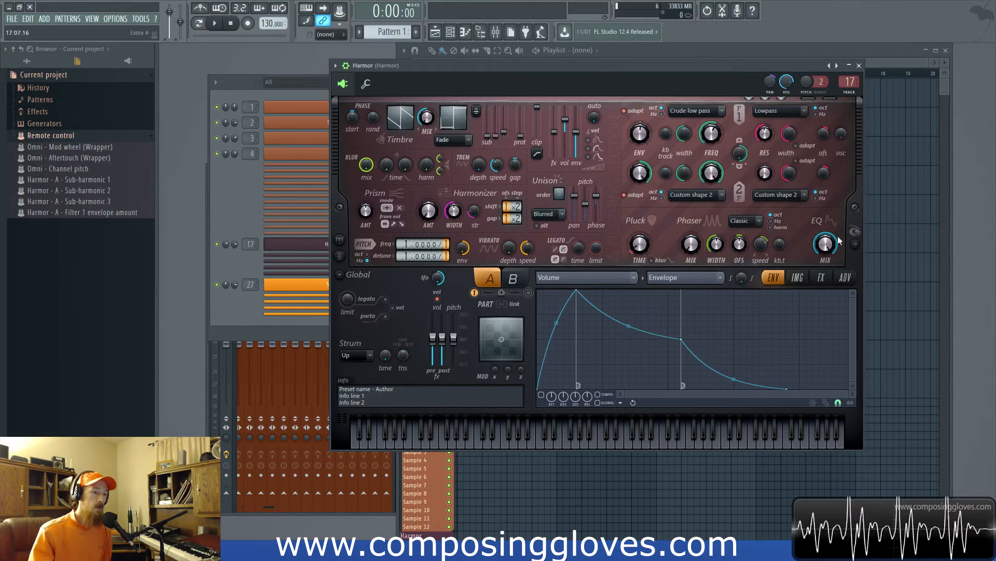
Move the Harmor window aside and start a new project from the Production with Kontakt template
{"action": "left_click_drag", "start_coordinate": [629, 73], "coordinate": [565, 105]}
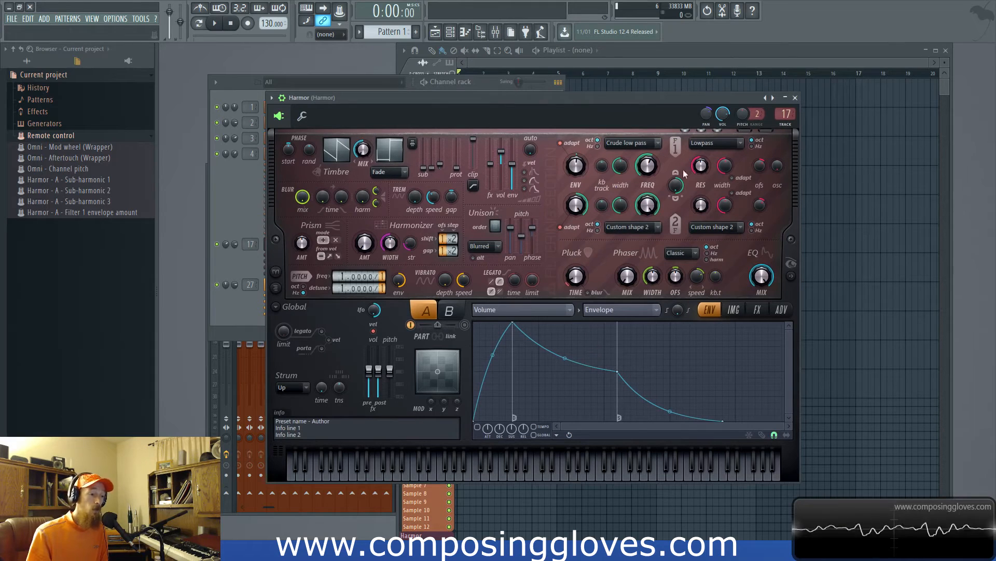
{"action": "left_click_drag", "start_coordinate": [397, 111], "coordinate": [633, 107]}
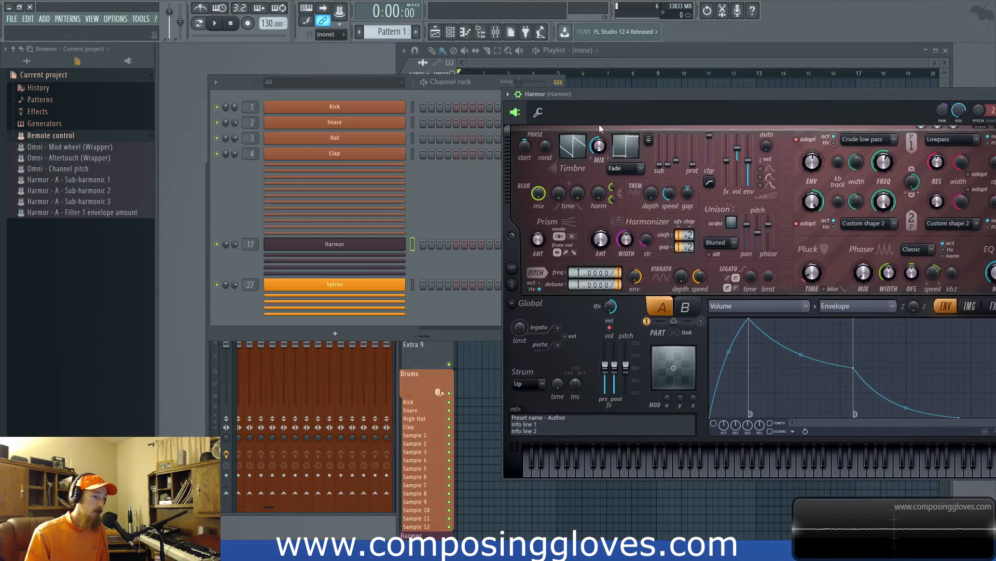
{"action": "left_click", "coordinate": [12, 19]}
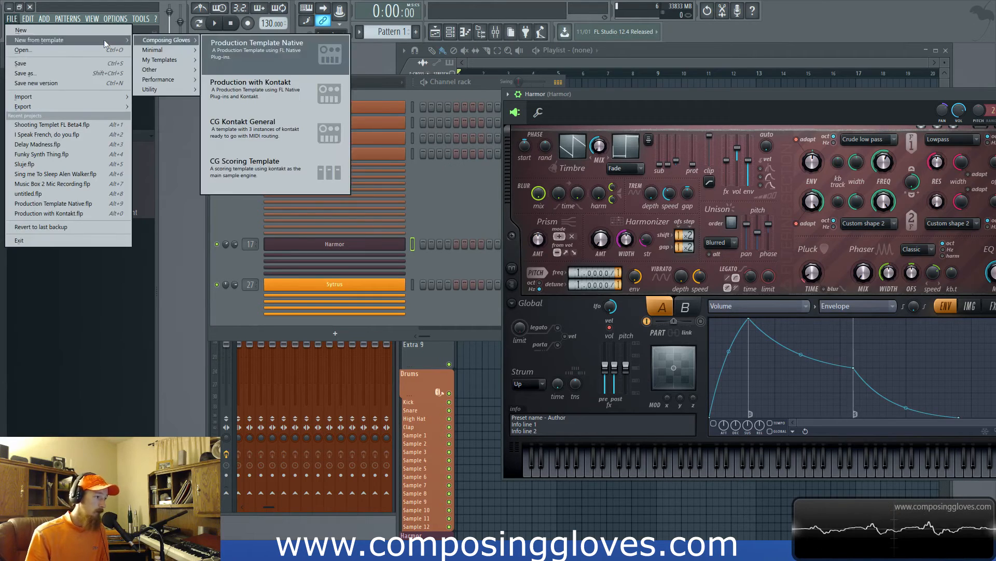
{"action": "mouse_move", "coordinate": [110, 39]}
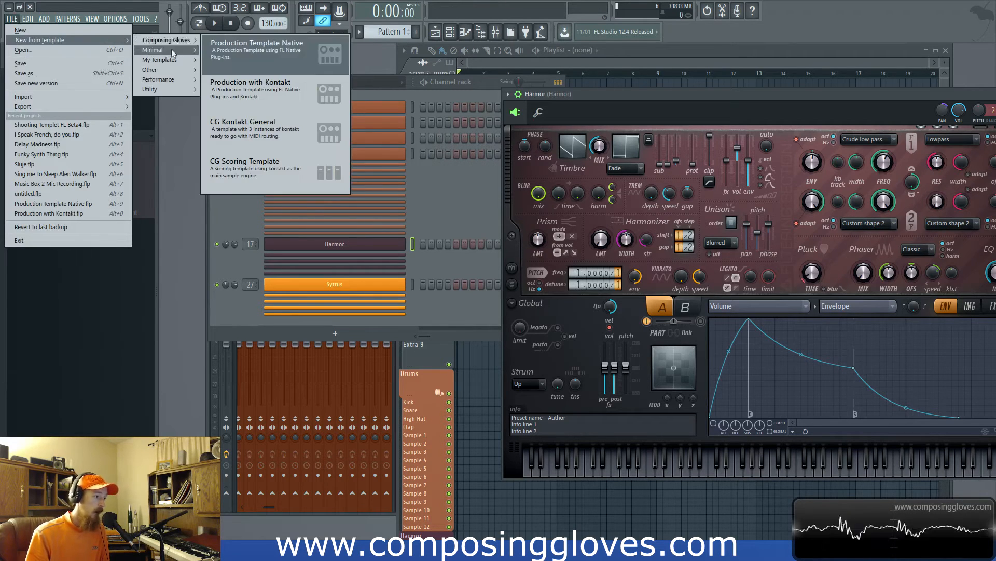
{"action": "left_click", "coordinate": [284, 86]}
{"action": "left_click", "coordinate": [517, 302]}
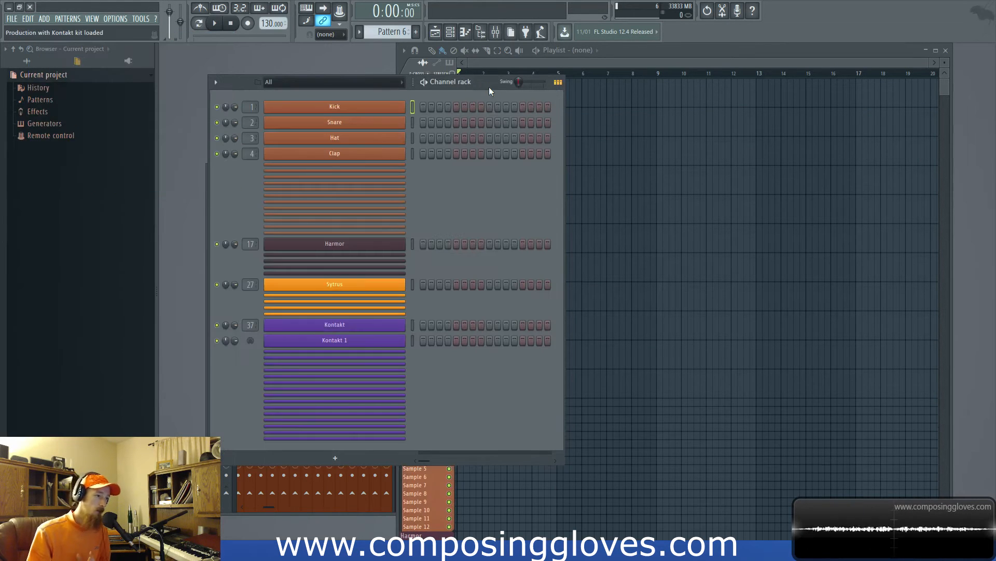
Open the Kontakt channel's plugin, arranging its window and the channel rack so both can be seen
{"action": "left_click_drag", "start_coordinate": [489, 87], "coordinate": [665, 67]}
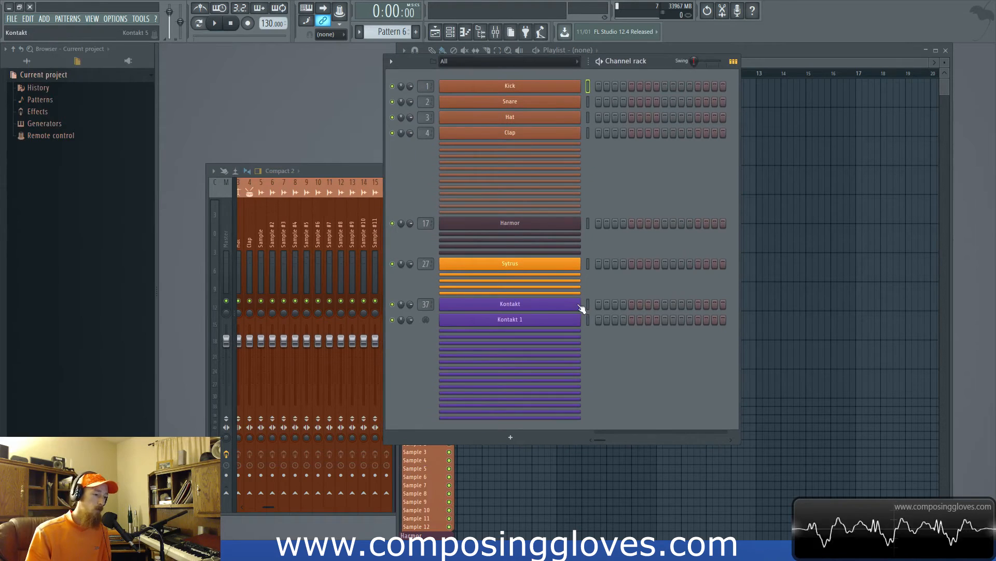
{"action": "left_click", "coordinate": [545, 306]}
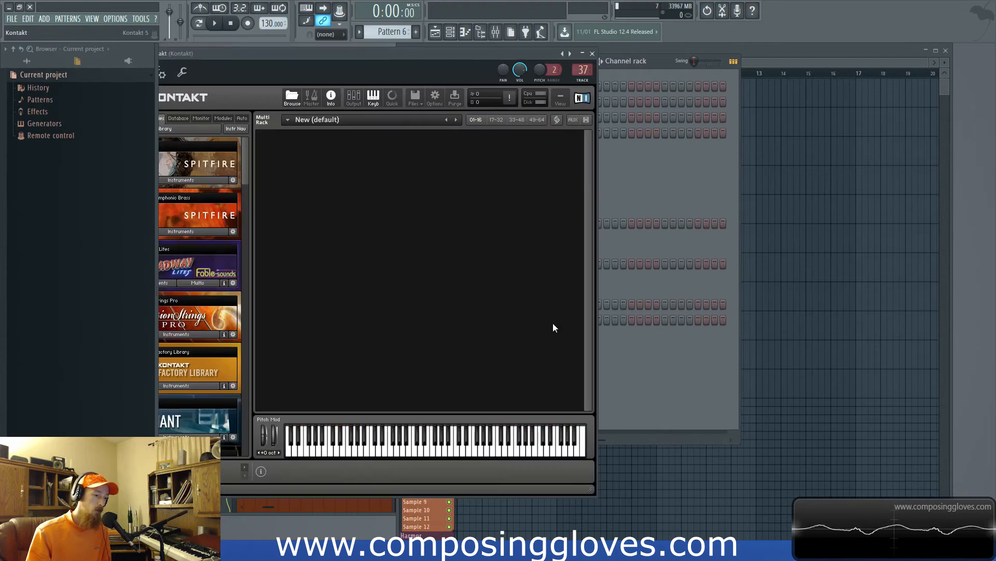
{"action": "left_click_drag", "start_coordinate": [455, 52], "coordinate": [904, 76]}
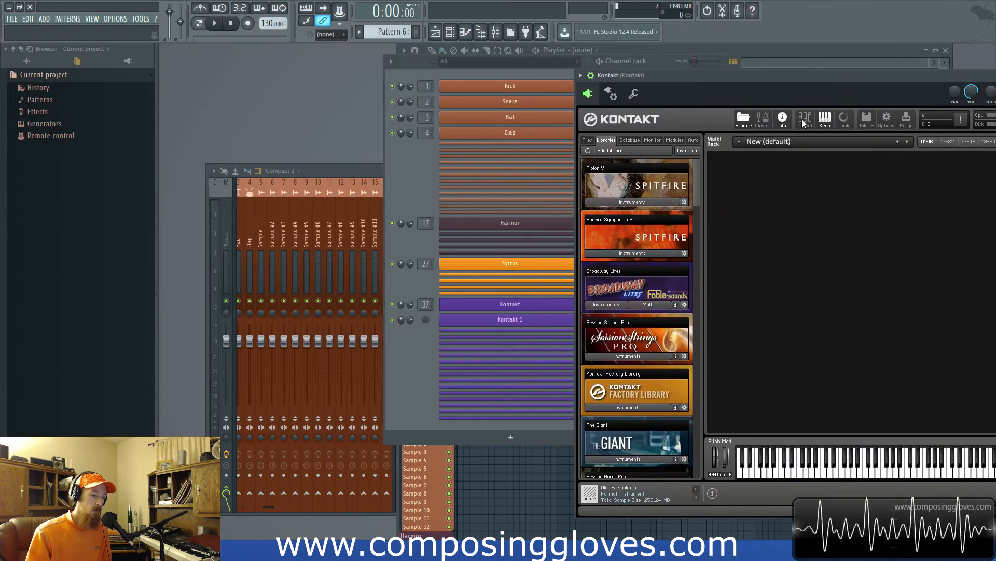
Open the Kontakt 1 channel and inspect the generic link override settings of its Dynamics controller
{"action": "left_click", "coordinate": [545, 319]}
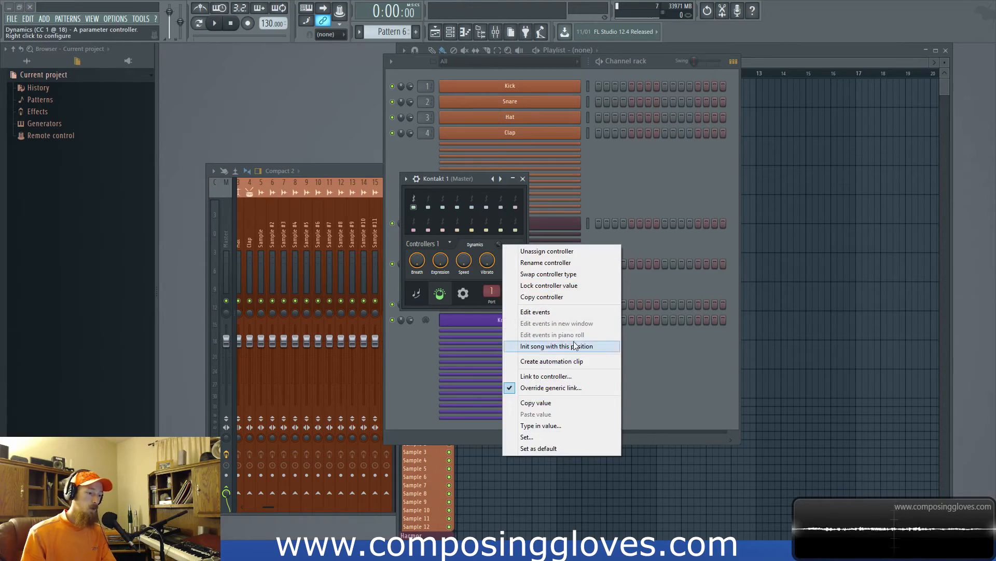
{"action": "left_click", "coordinate": [574, 388]}
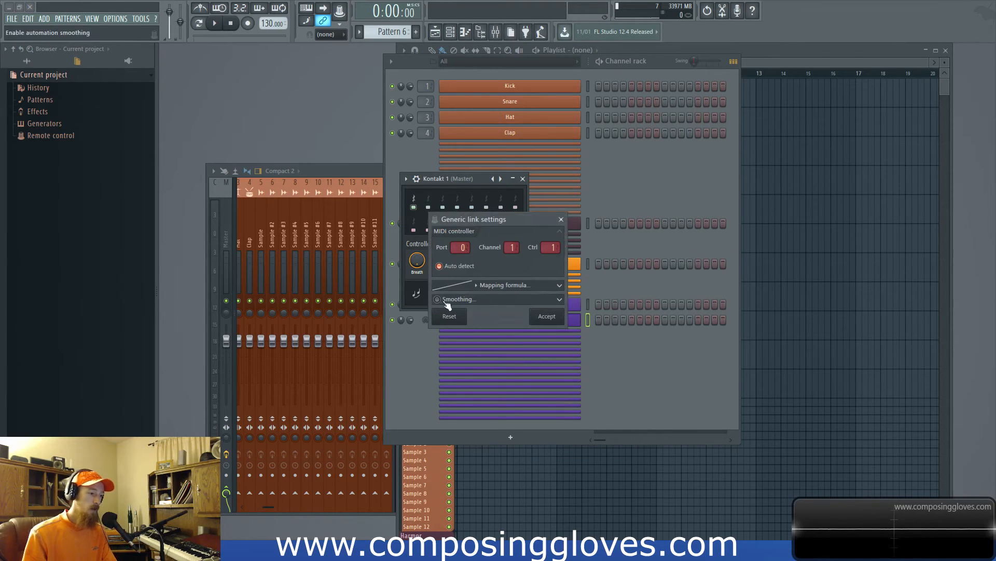
{"action": "left_click", "coordinate": [546, 317]}
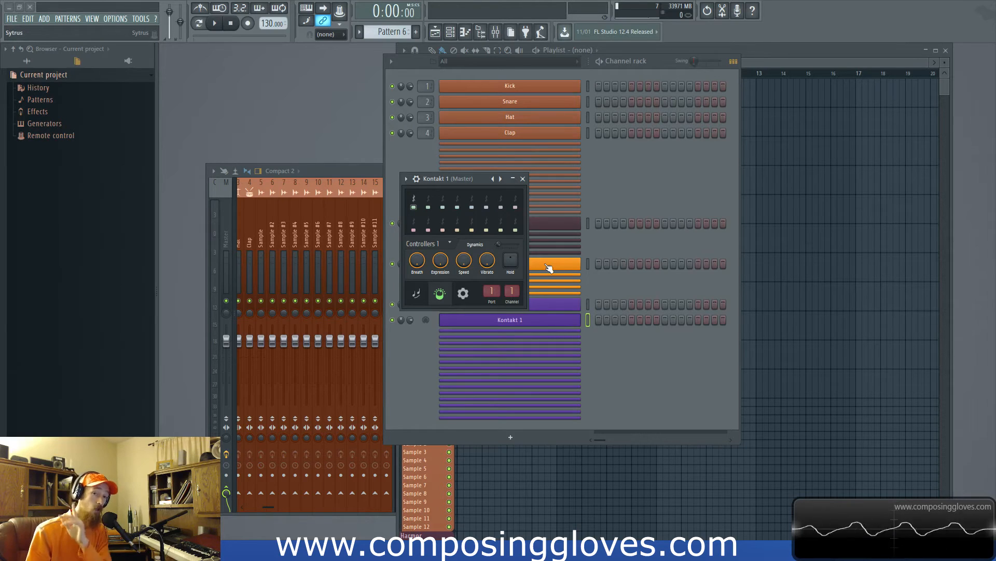
Browse the Kontakt 1 channel's parameters and override the generic link of its Dynamics parameter with the MIDI controller
{"action": "left_click", "coordinate": [407, 179]}
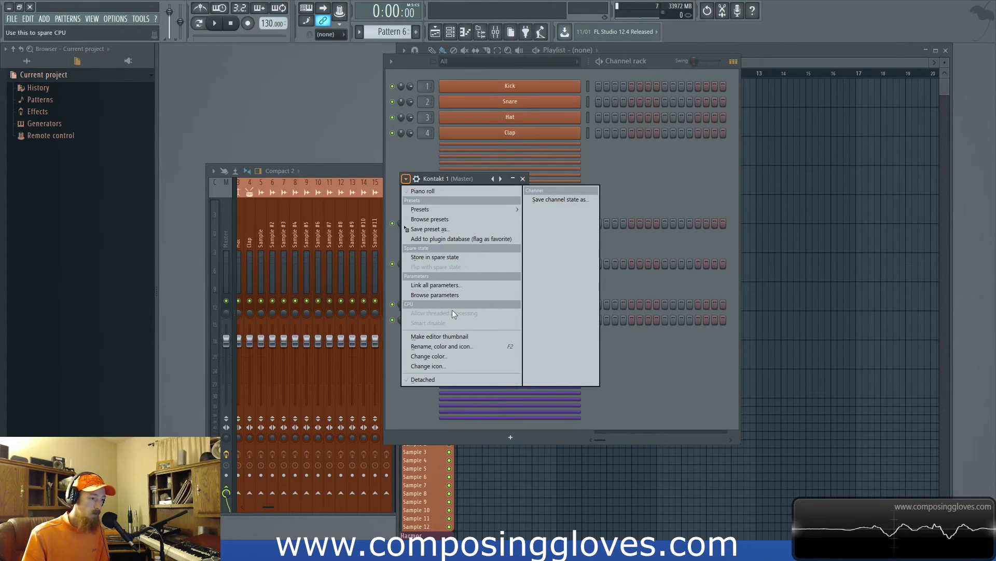
{"action": "left_click", "coordinate": [477, 295]}
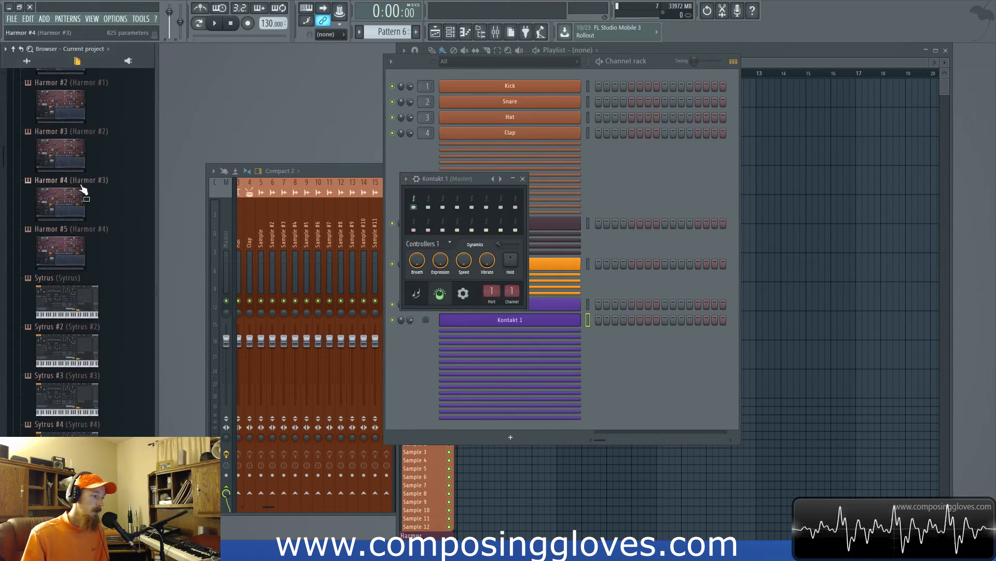
{"action": "scroll", "coordinate": [43, 374], "scroll_direction": "down", "scroll_amount": 2}
{"action": "scroll", "coordinate": [43, 374], "scroll_direction": "down", "scroll_amount": 10}
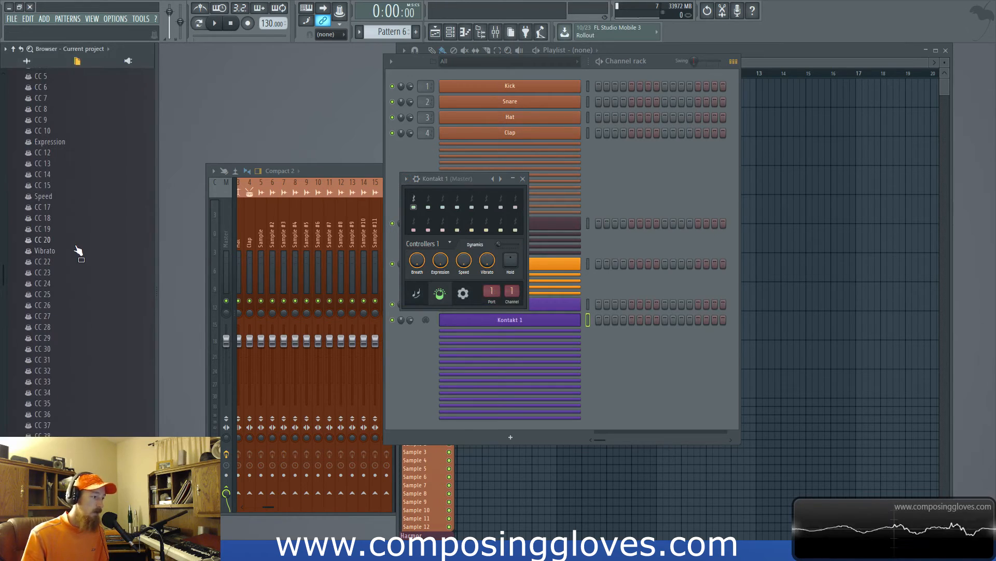
{"action": "scroll", "coordinate": [79, 249], "scroll_direction": "up", "scroll_amount": 4}
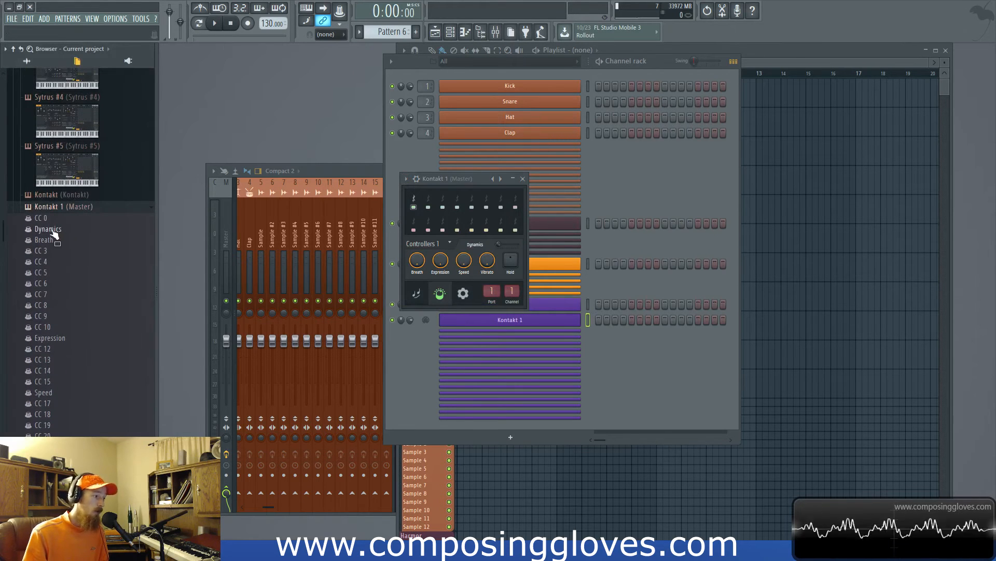
{"action": "right_click", "coordinate": [52, 229]}
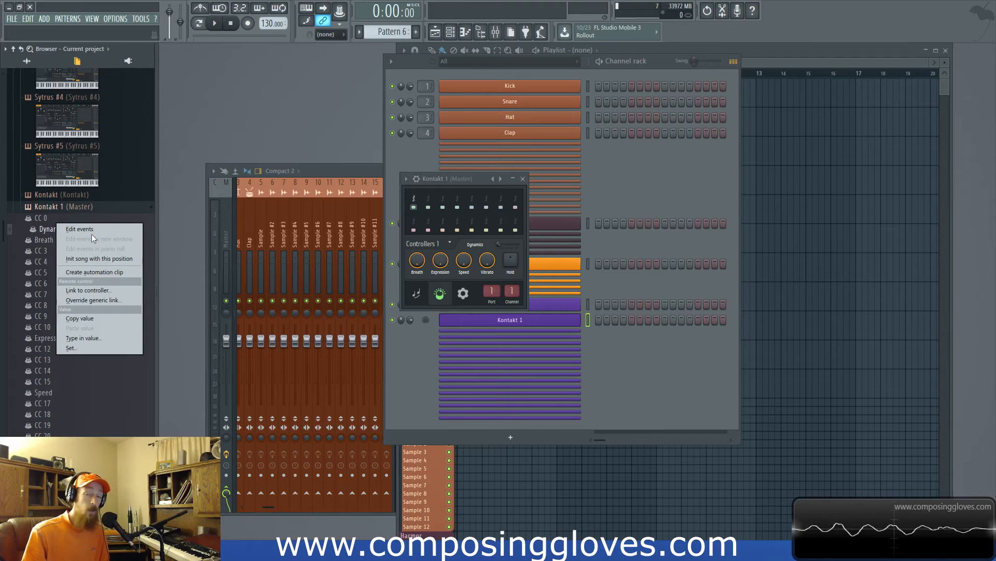
{"action": "left_click", "coordinate": [100, 302]}
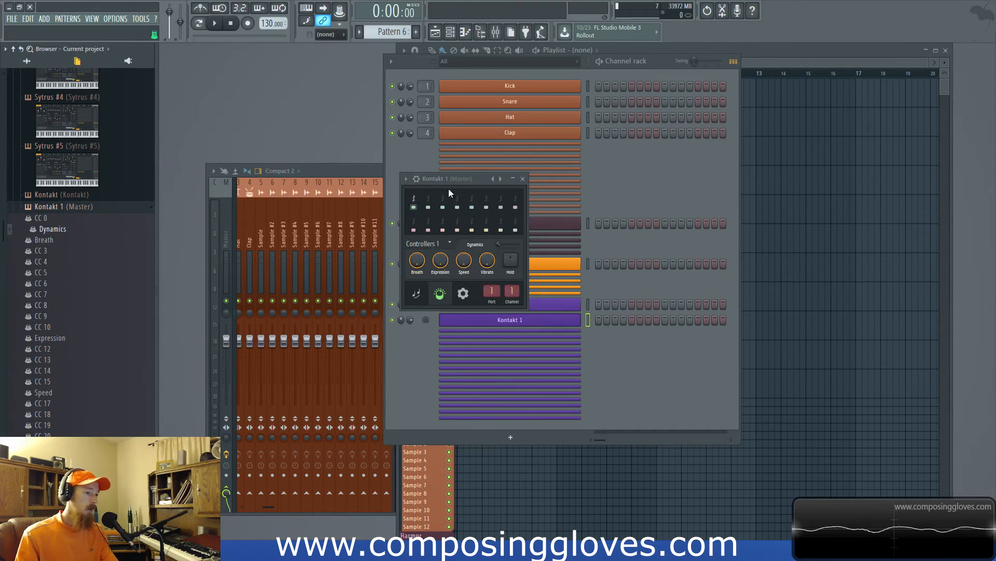
Shift the Kontakt 1 window aside, expand the Kontakt 1 #2 channel in the channel rack, and return to Kontakt 1
{"action": "left_click_drag", "start_coordinate": [456, 177], "coordinate": [502, 178]}
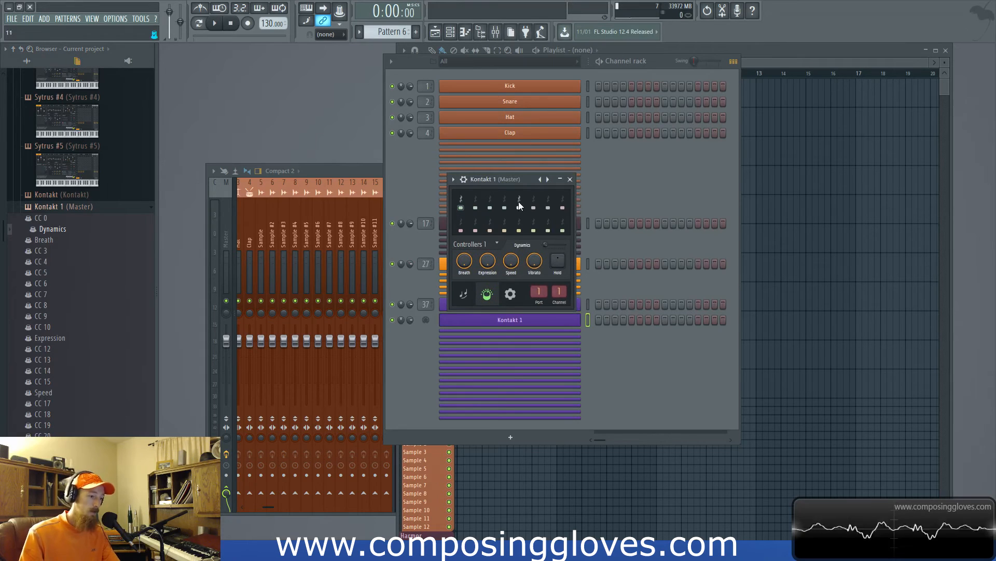
{"action": "left_click", "coordinate": [571, 332]}
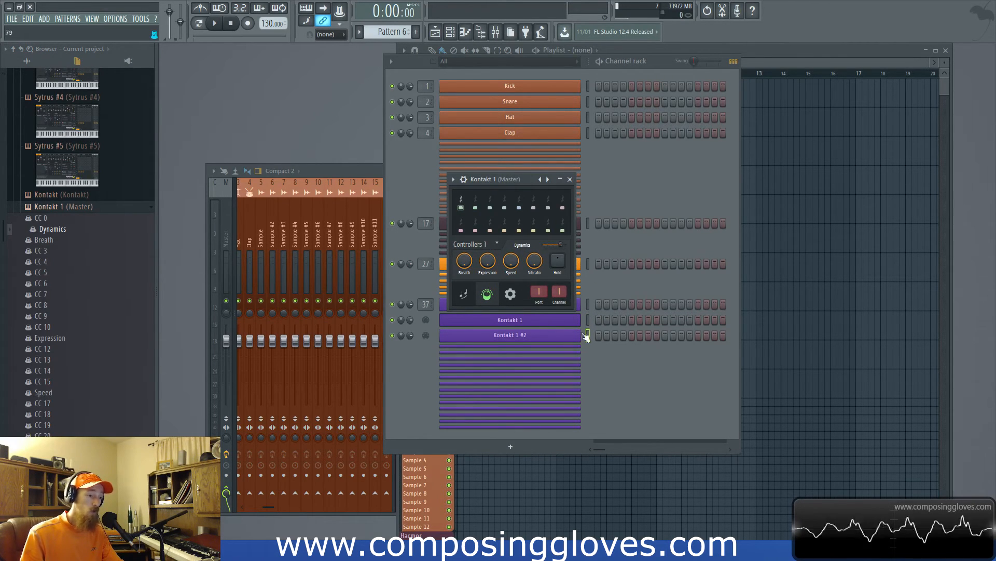
{"action": "double_click", "coordinate": [571, 326]}
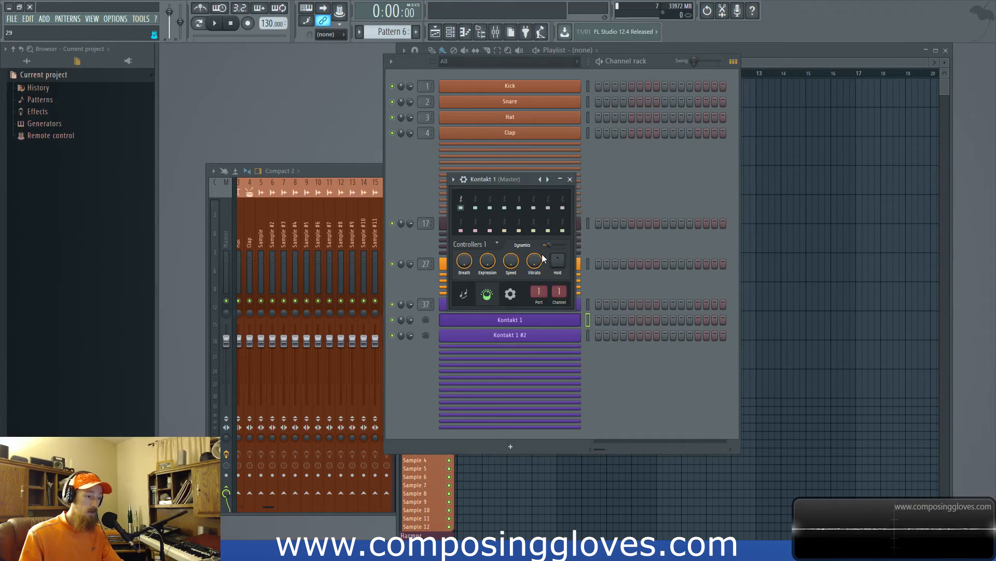
Open the Harmor channel and override the generic link of its Pluck time knob with the MIDI controller
{"action": "left_click", "coordinate": [403, 238]}
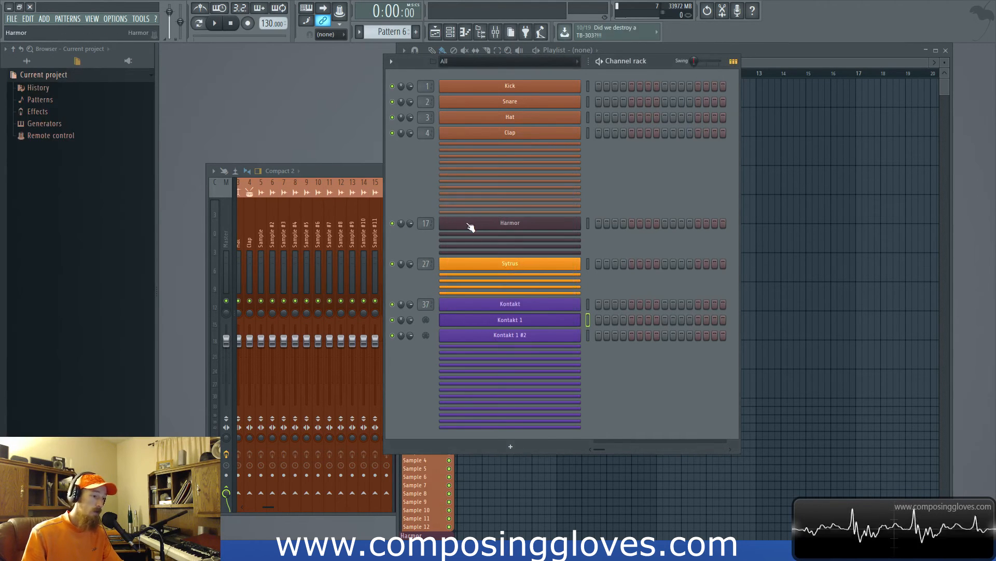
{"action": "left_click", "coordinate": [469, 224]}
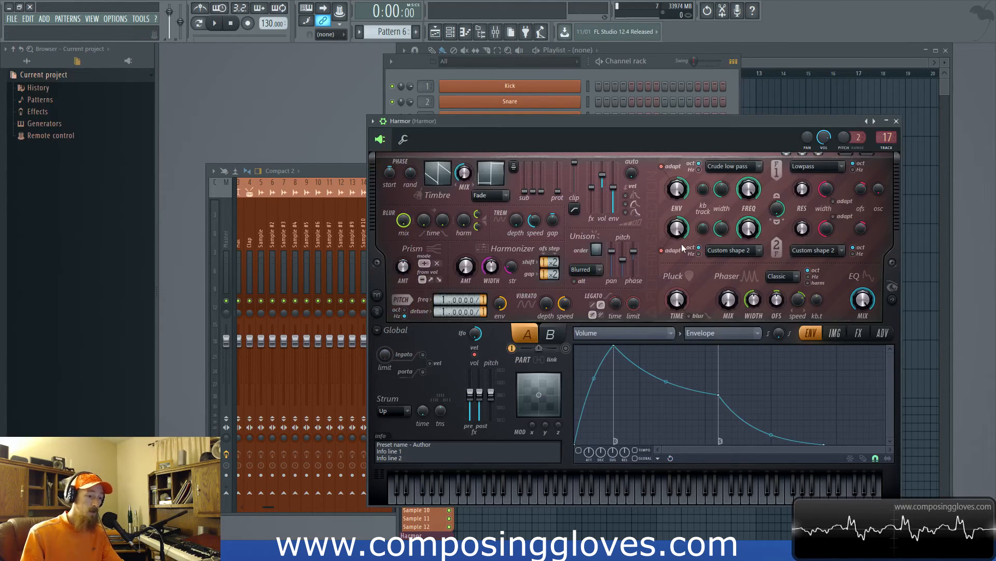
{"action": "right_click", "coordinate": [678, 300]}
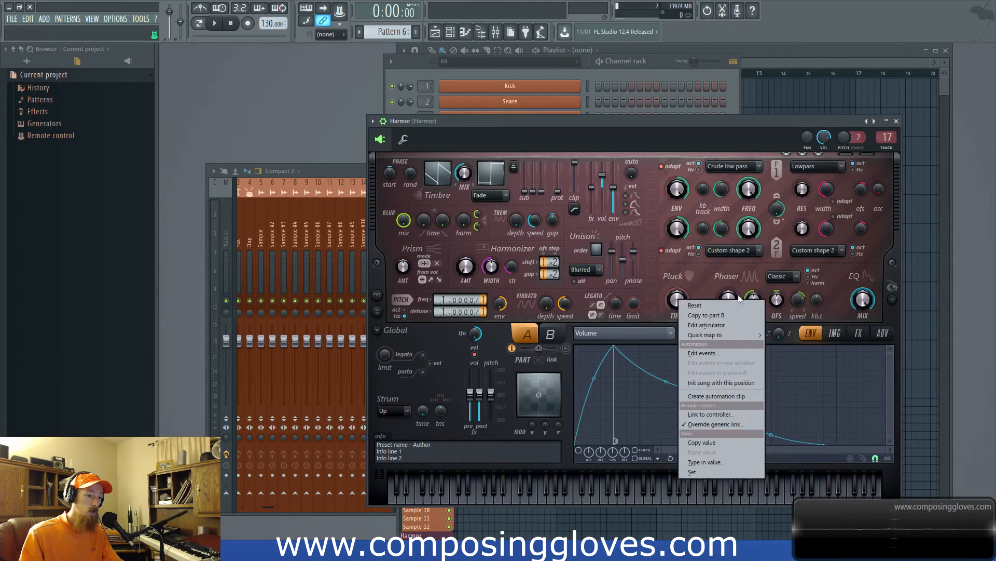
{"action": "left_click", "coordinate": [742, 425]}
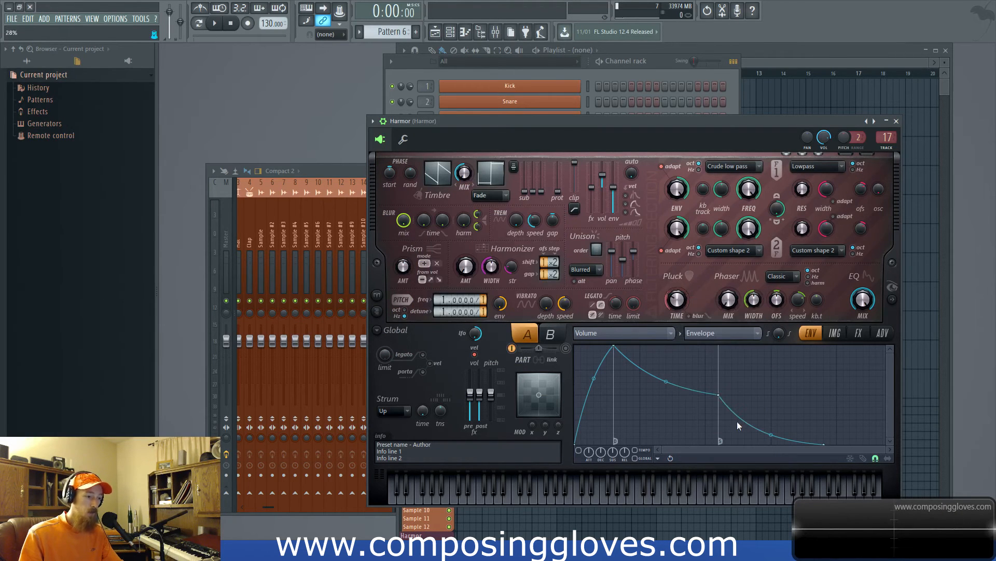
Switch from Harmor back to the Kontakt 1 channel, move its window clear of the channel names, and close it
{"action": "left_click_drag", "start_coordinate": [593, 126], "coordinate": [787, 48]}
{"action": "left_click", "coordinate": [509, 321]}
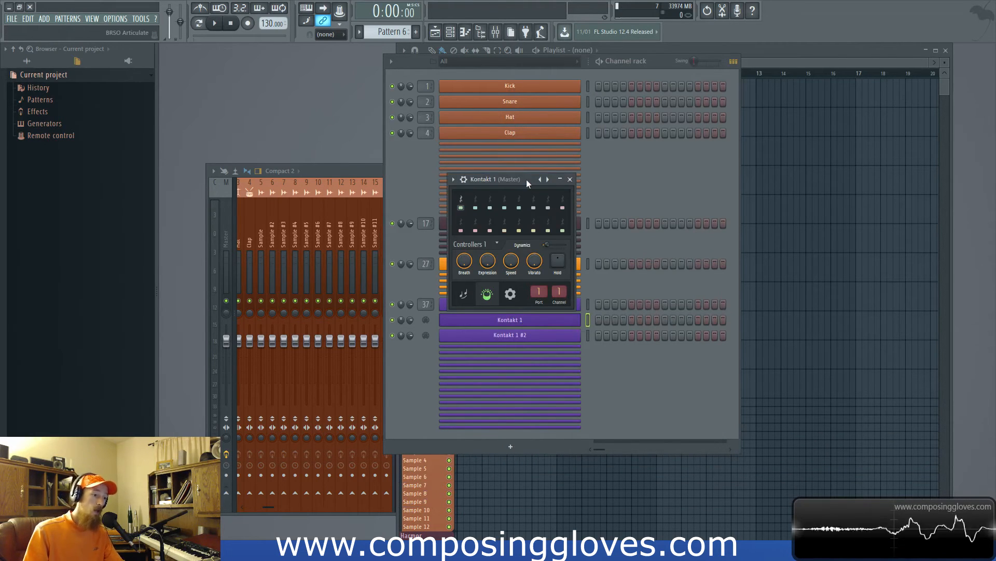
{"action": "left_click_drag", "start_coordinate": [527, 179], "coordinate": [696, 222]}
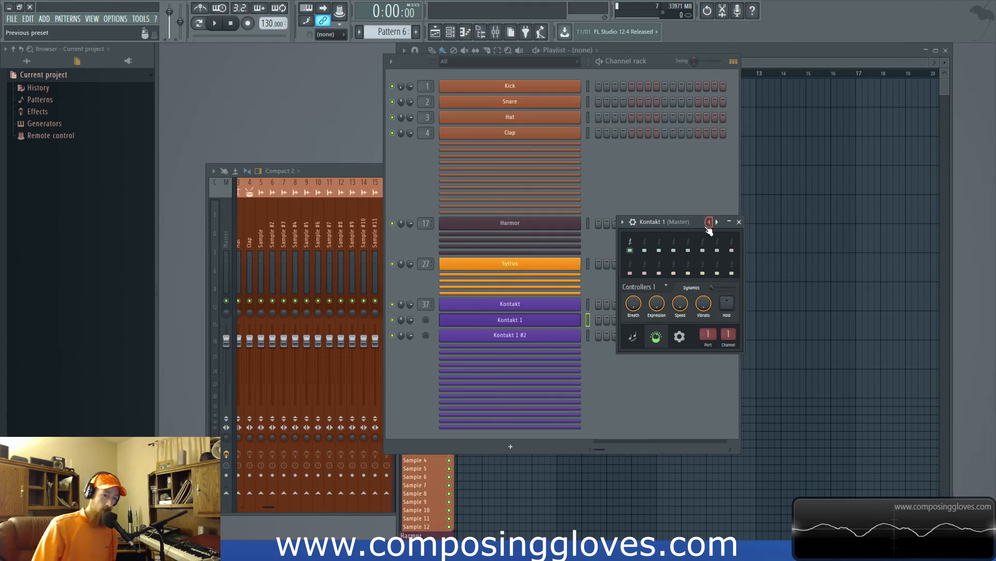
{"action": "left_click_drag", "start_coordinate": [694, 222], "coordinate": [697, 209]}
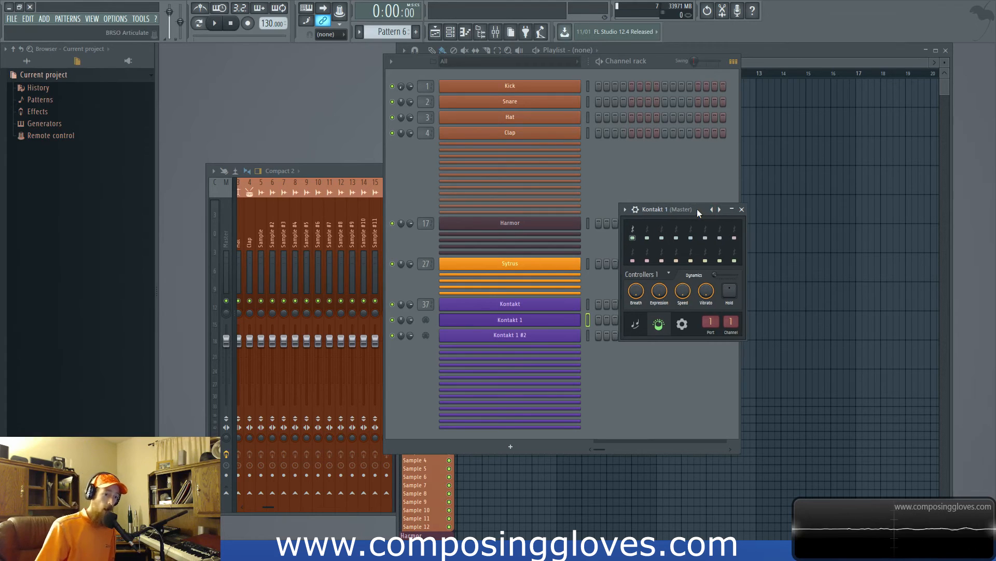
{"action": "left_click", "coordinate": [742, 209]}
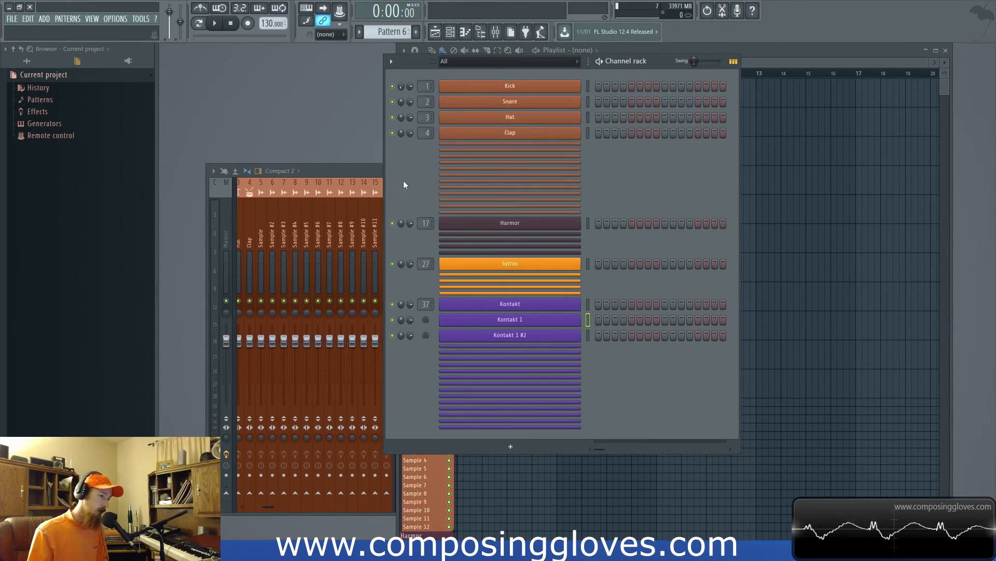
Reopen the Kontakt 1 channel to check its Dynamics slider, reposition its window, and close it
{"action": "left_click", "coordinate": [542, 326]}
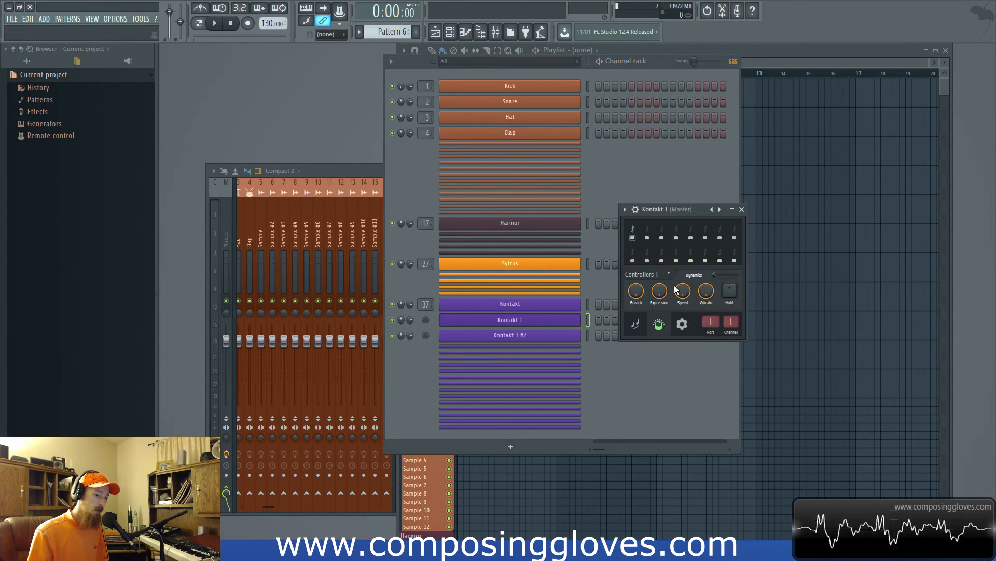
{"action": "left_click_drag", "start_coordinate": [715, 274], "coordinate": [716, 276]}
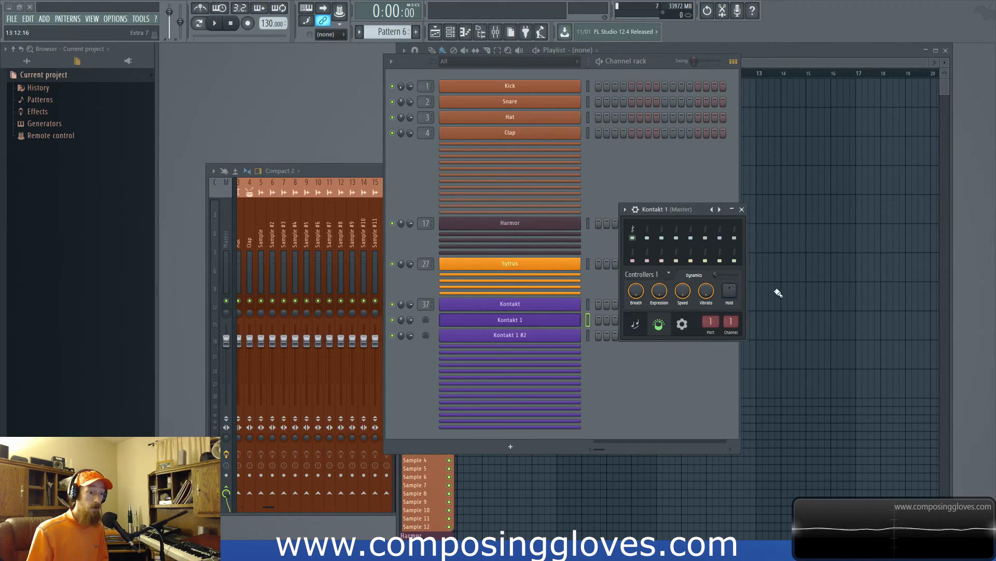
{"action": "left_click_drag", "start_coordinate": [644, 208], "coordinate": [598, 213]}
{"action": "left_click", "coordinate": [697, 214]}
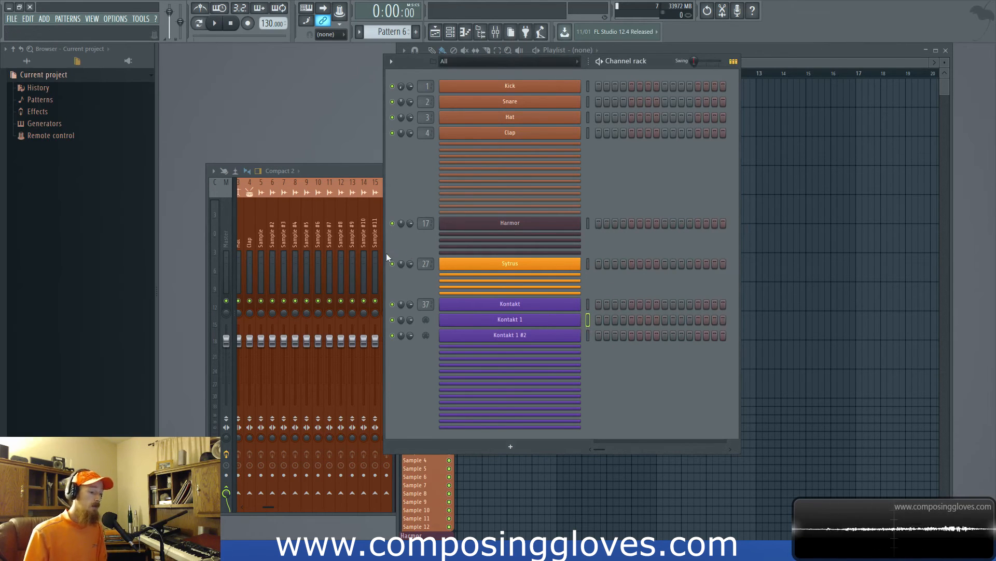
Look through the settings pages and examine the MIDI input and output device configuration
{"action": "key", "text": "F11"}
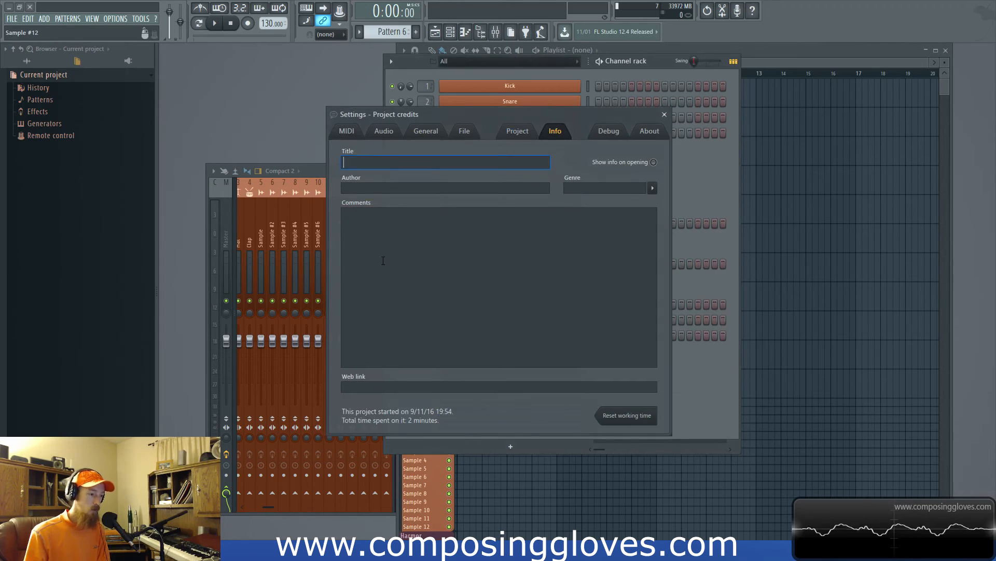
{"action": "left_click", "coordinate": [385, 131]}
{"action": "left_click", "coordinate": [426, 132]}
{"action": "left_click", "coordinate": [464, 130]}
{"action": "left_click", "coordinate": [426, 131]}
{"action": "left_click", "coordinate": [464, 131]}
{"action": "left_click", "coordinate": [554, 132]}
{"action": "left_click", "coordinate": [517, 132]}
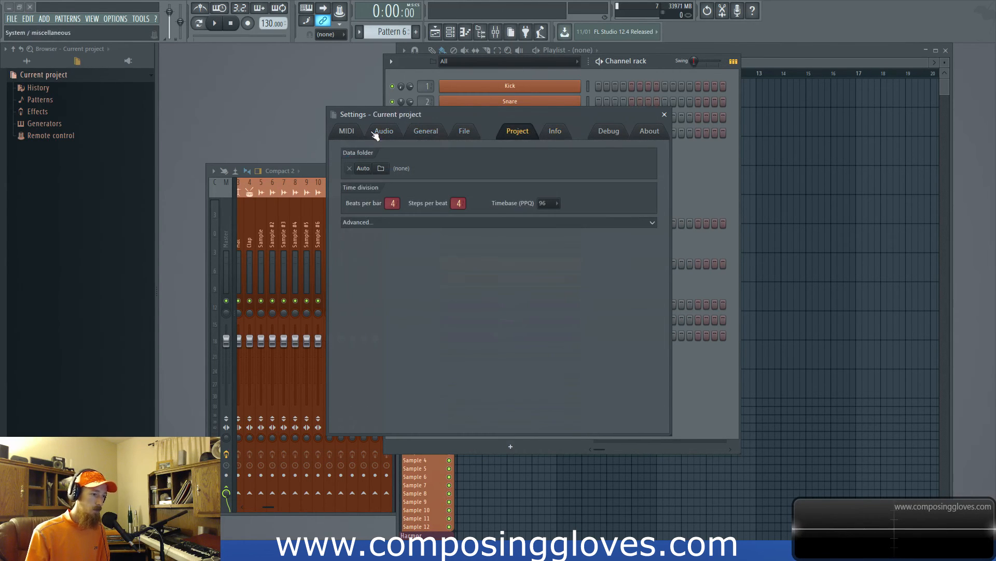
{"action": "left_click", "coordinate": [377, 133]}
{"action": "left_click", "coordinate": [356, 133]}
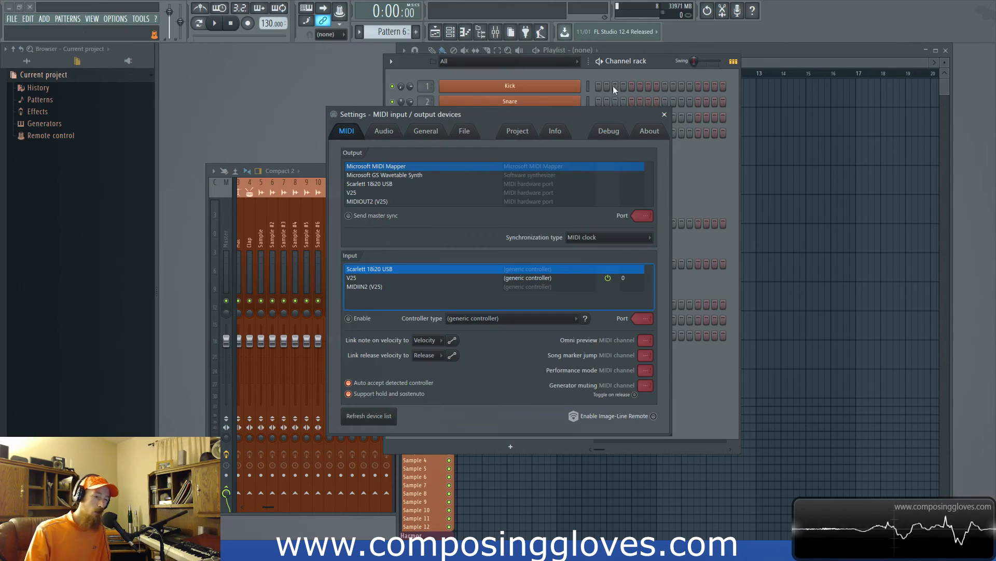
{"action": "left_click", "coordinate": [665, 114]}
Open the Kontakt 1 #2 channel to view its controllers, close it, and open it again
{"action": "left_click", "coordinate": [547, 335]}
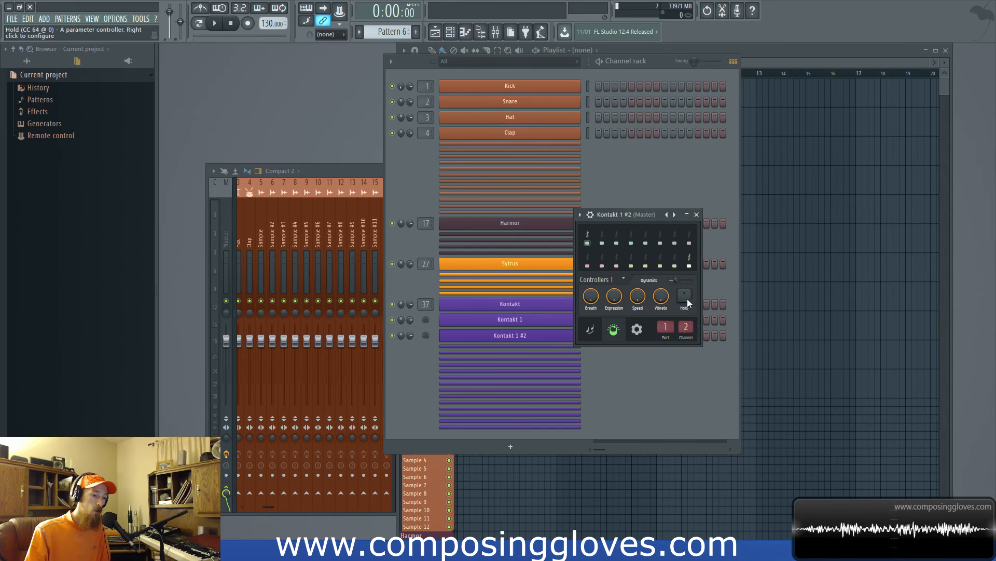
{"action": "left_click", "coordinate": [696, 215]}
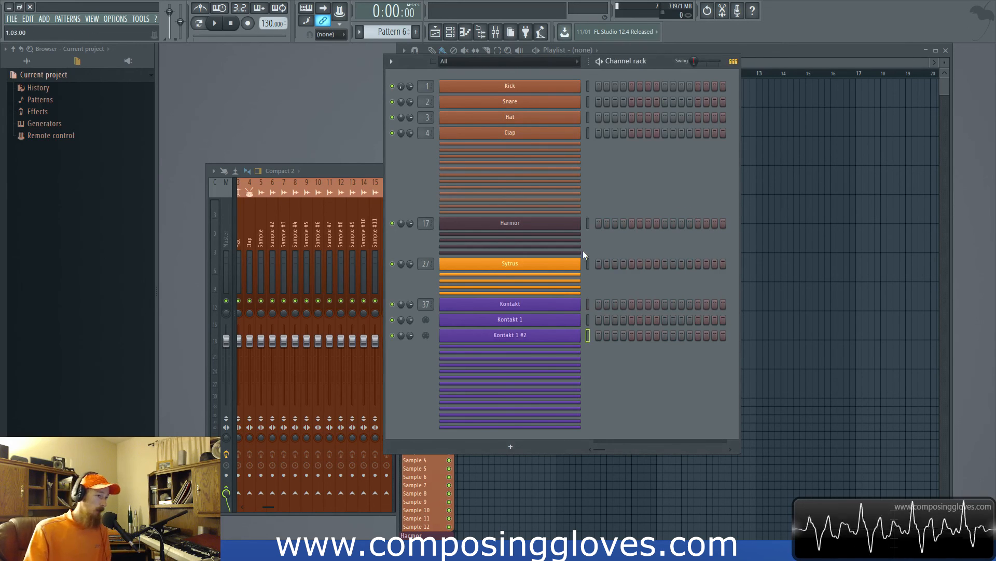
{"action": "left_click", "coordinate": [573, 338]}
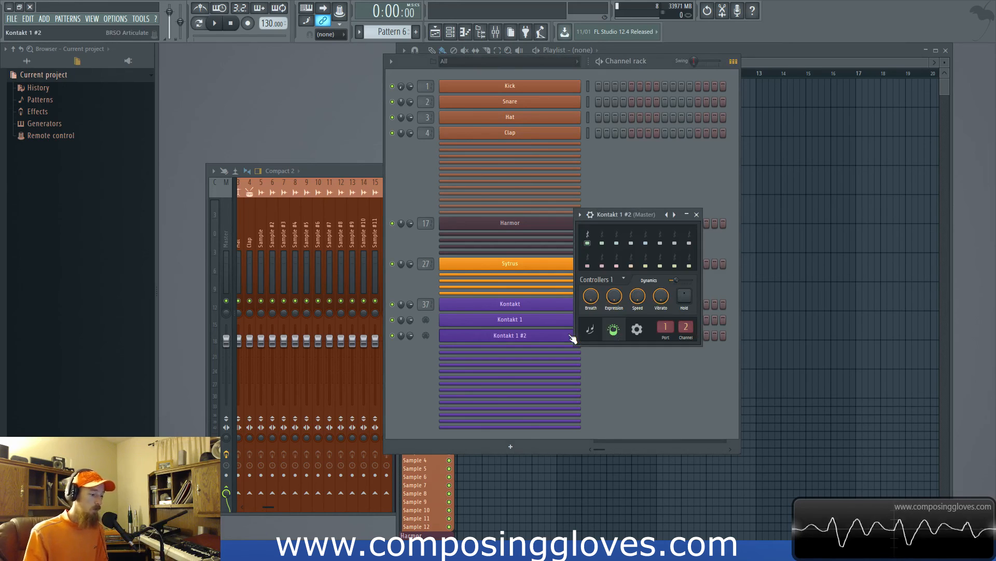